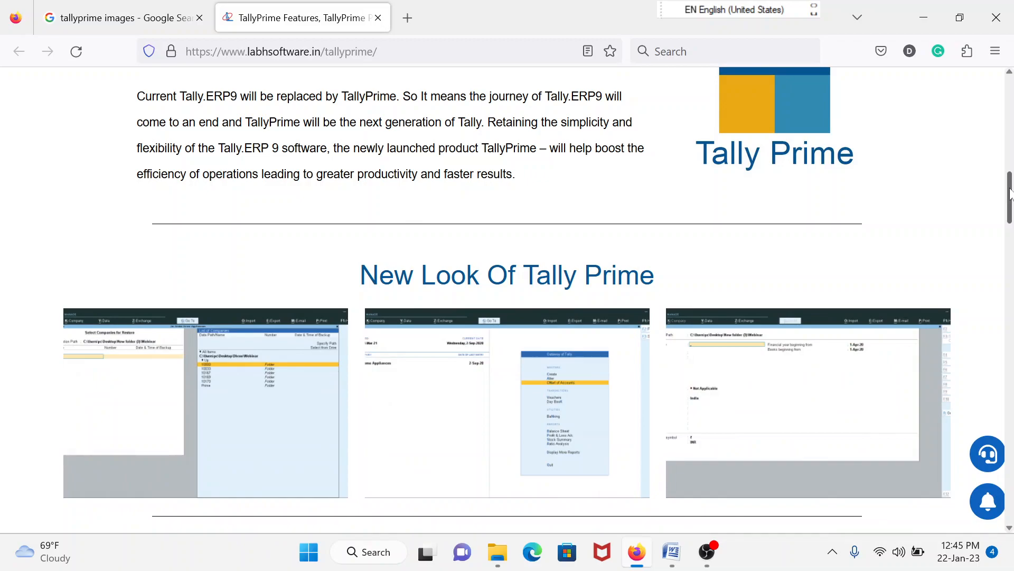
# Scroll the Firefox TallyPrime article down to its FAQ list, then switch to Microsoft Edge
pyautogui.moveTo(1009, 194); pyautogui.dragTo(1009, 205)
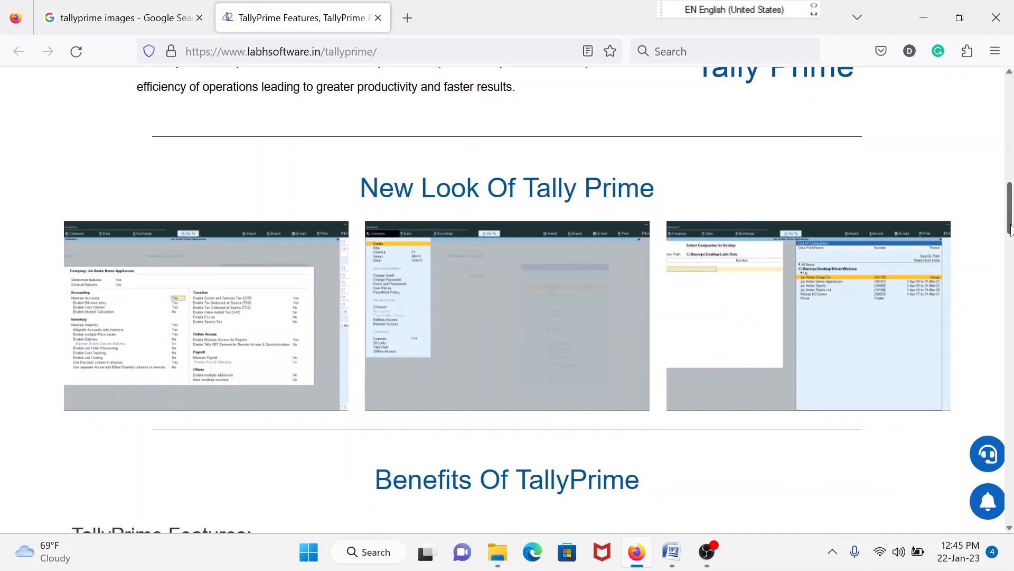
pyautogui.moveTo(1011, 228); pyautogui.dragTo(1010, 236)
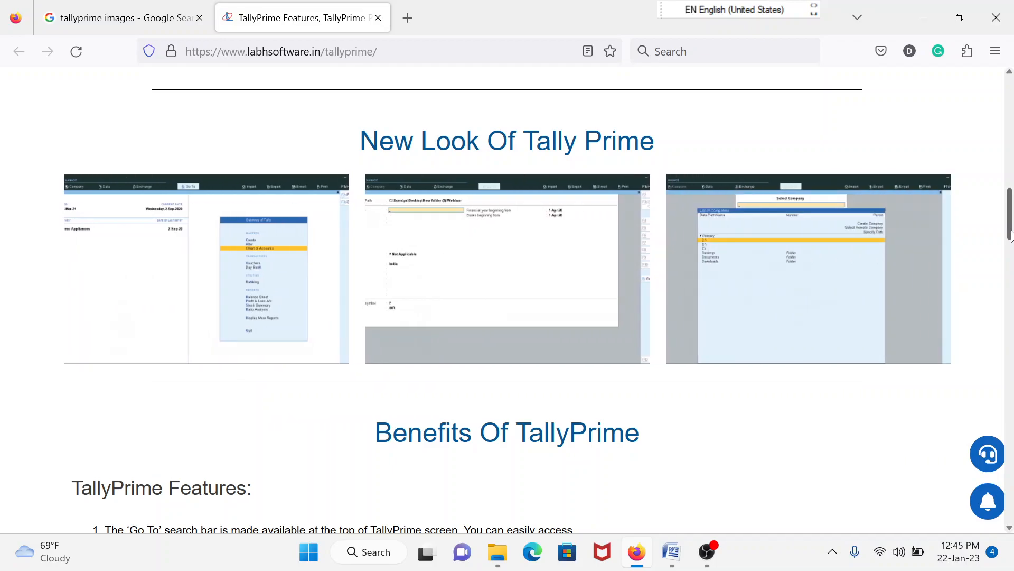
pyautogui.moveTo(1011, 235)
pyautogui.mouseDown()
pyautogui.moveTo(1011, 246)
pyautogui.moveTo(1011, 233)
pyautogui.mouseUp()
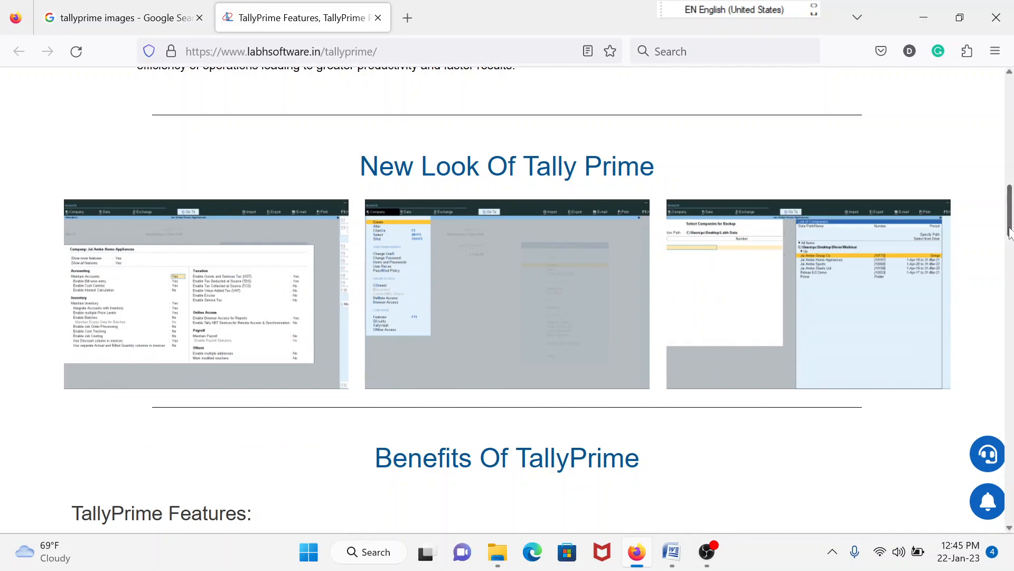
pyautogui.moveTo(1010, 232); pyautogui.dragTo(1010, 238)
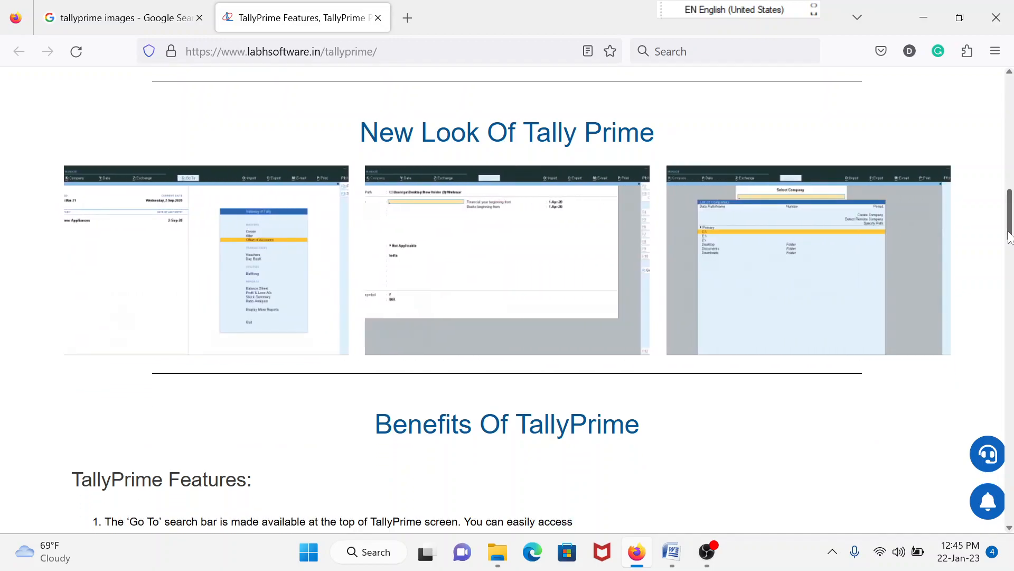
pyautogui.moveTo(1010, 238); pyautogui.dragTo(1005, 323)
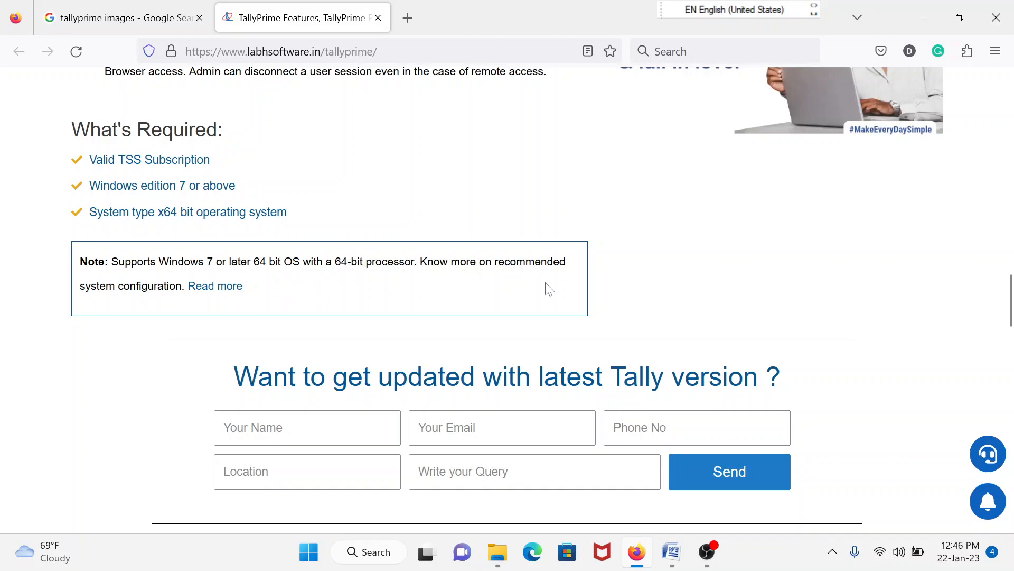
pyautogui.moveTo(1010, 300); pyautogui.dragTo(1007, 415)
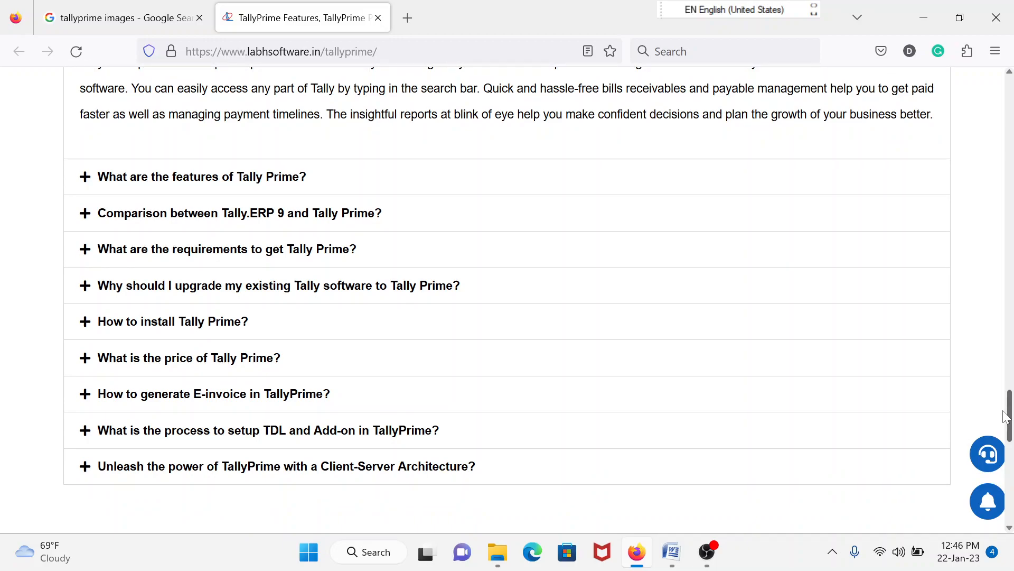
pyautogui.click(538, 542)
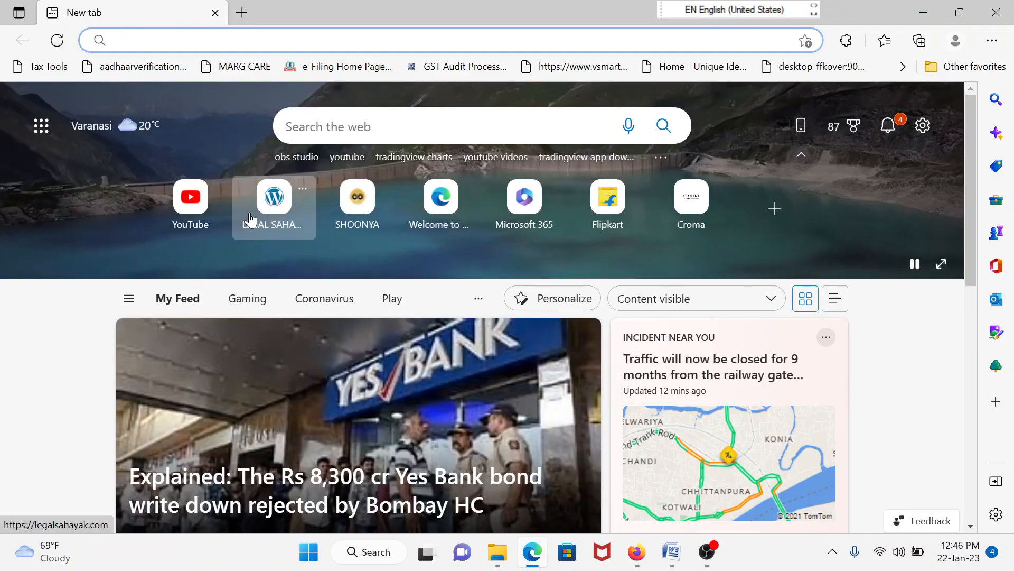
# Search Bing for 'tally solutions' and open the tallysolutions.com home page showing the TallyPrime banner
pyautogui.scroll(-3, 251, 219)
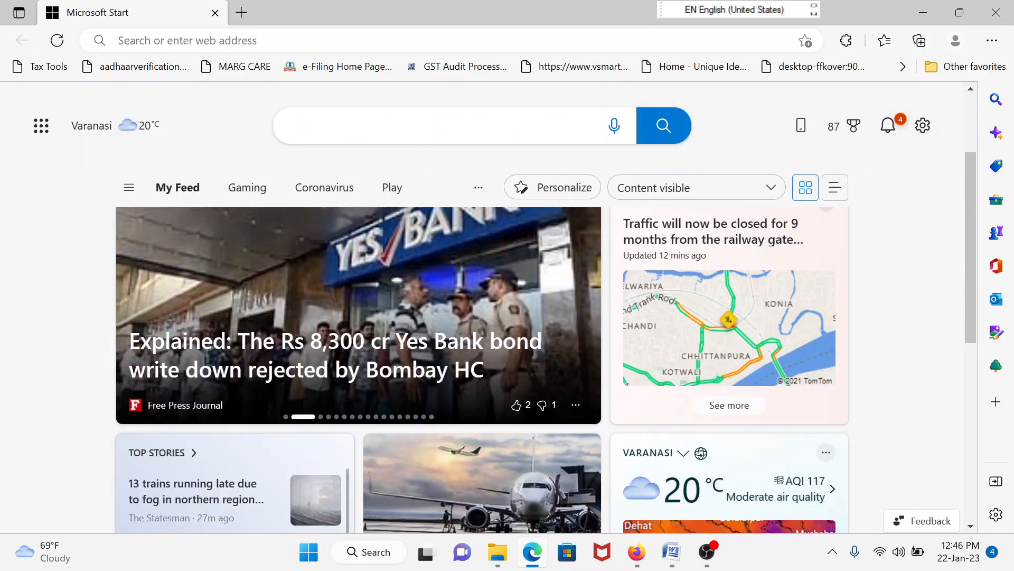
pyautogui.write('tall')
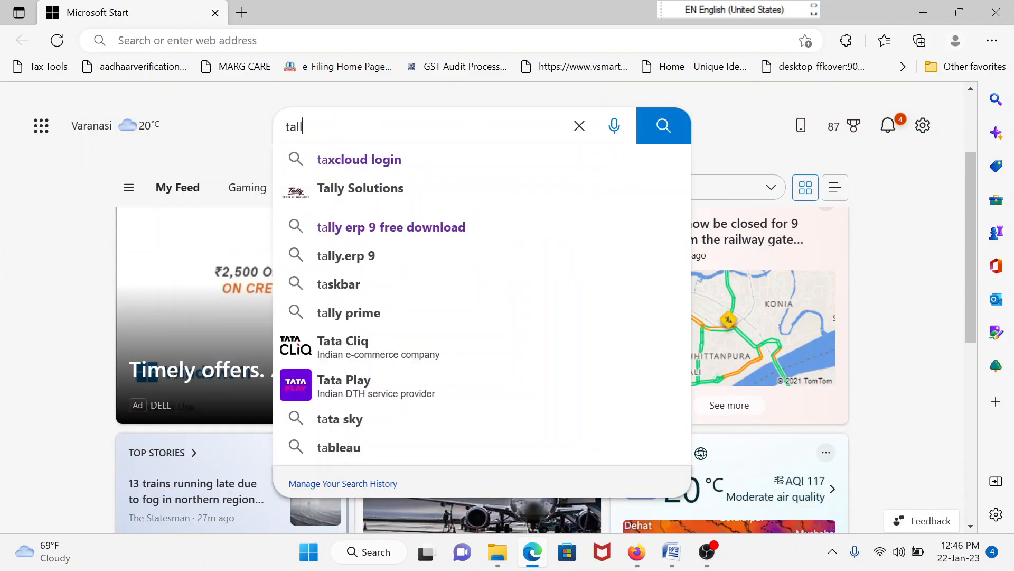
pyautogui.write('y')
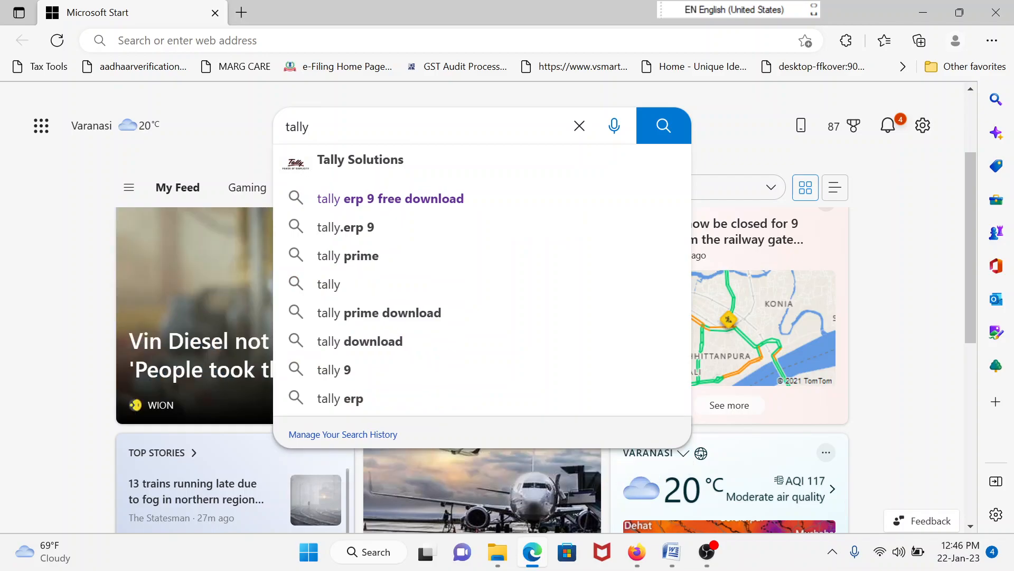
pyautogui.click(328, 165)
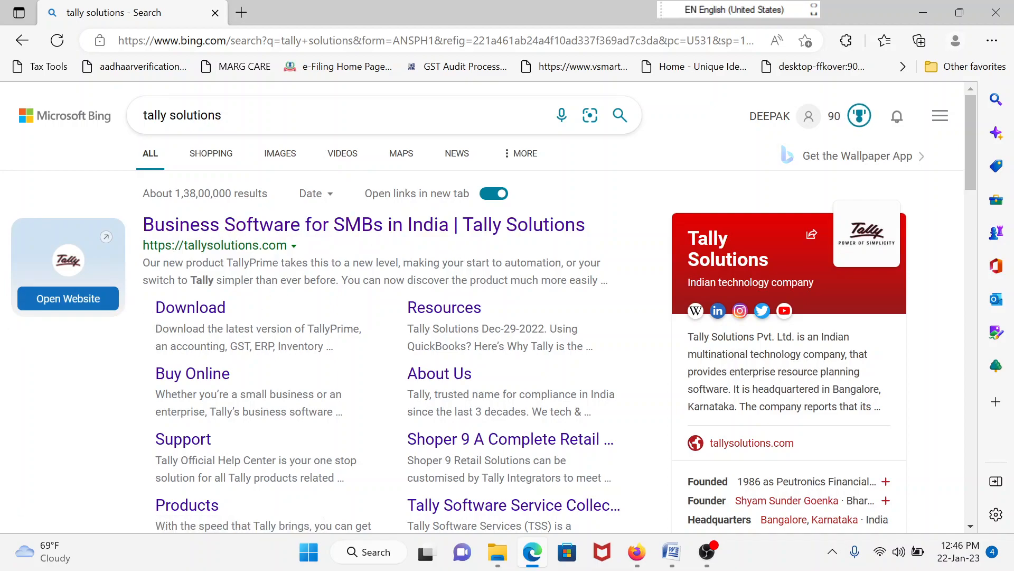
pyautogui.click(209, 225)
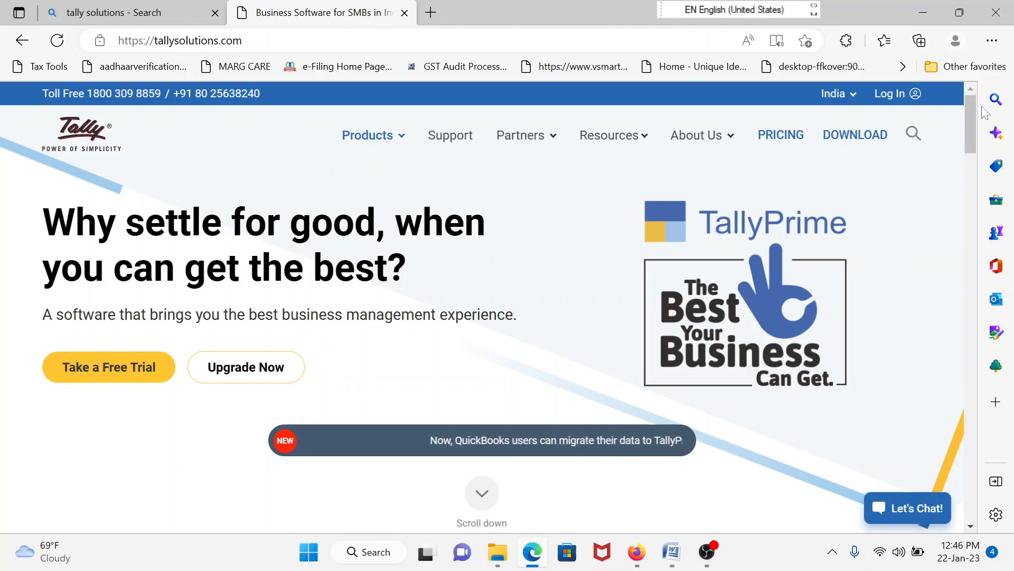
pyautogui.scroll(-1, 969, 119)
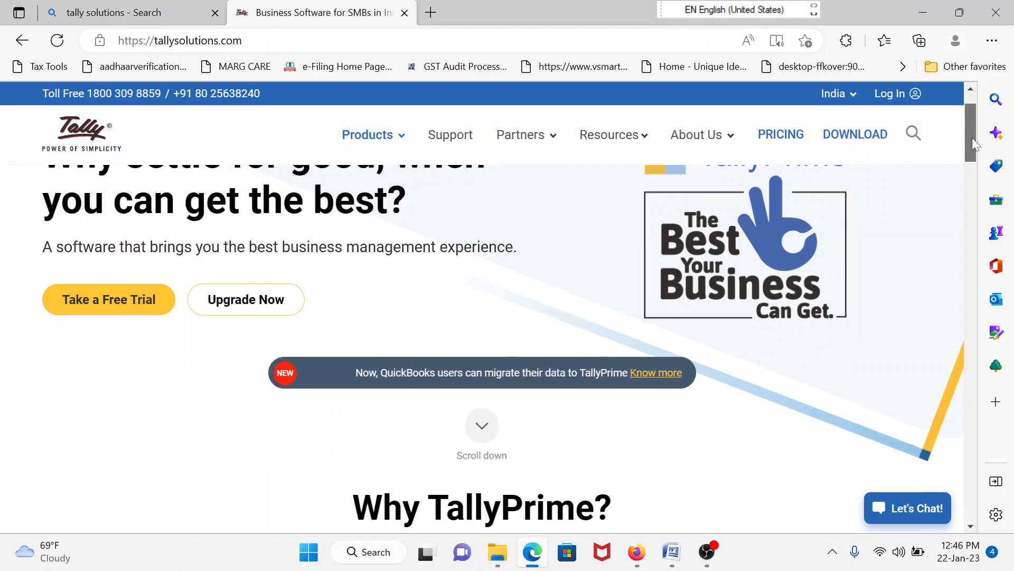
pyautogui.scroll(-7, 972, 140)
pyautogui.scroll(8, 974, 206)
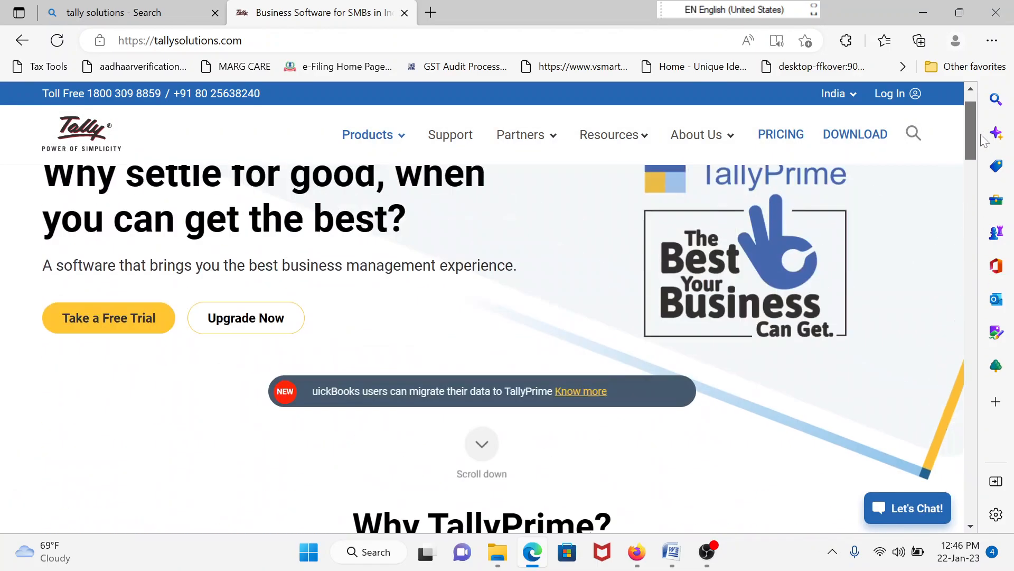
# Browse the TallyPrime price cards on the buy-tally PRICING page, then go to DOWNLOAD
pyautogui.click(781, 136)
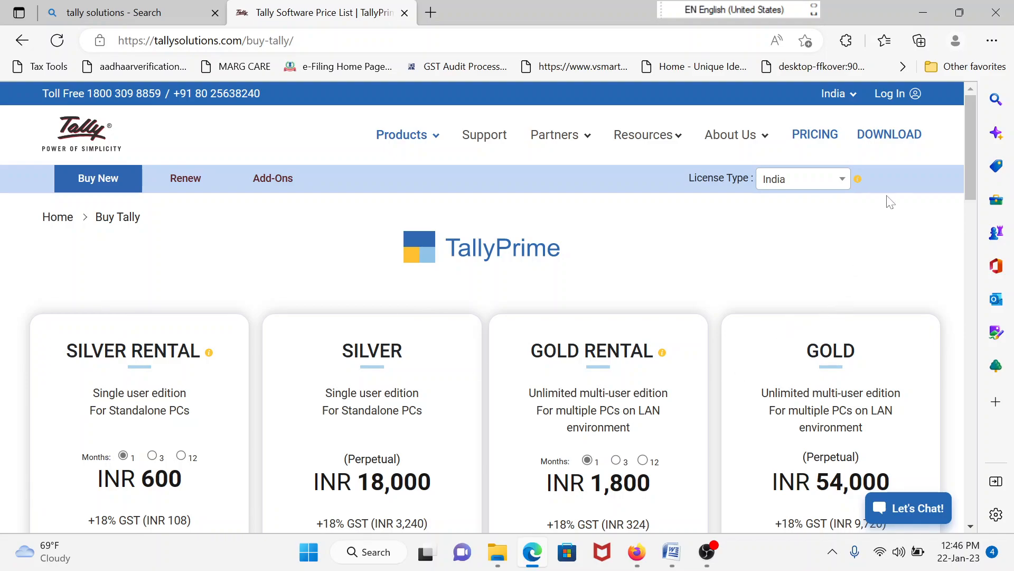
pyautogui.moveTo(968, 182); pyautogui.dragTo(971, 218)
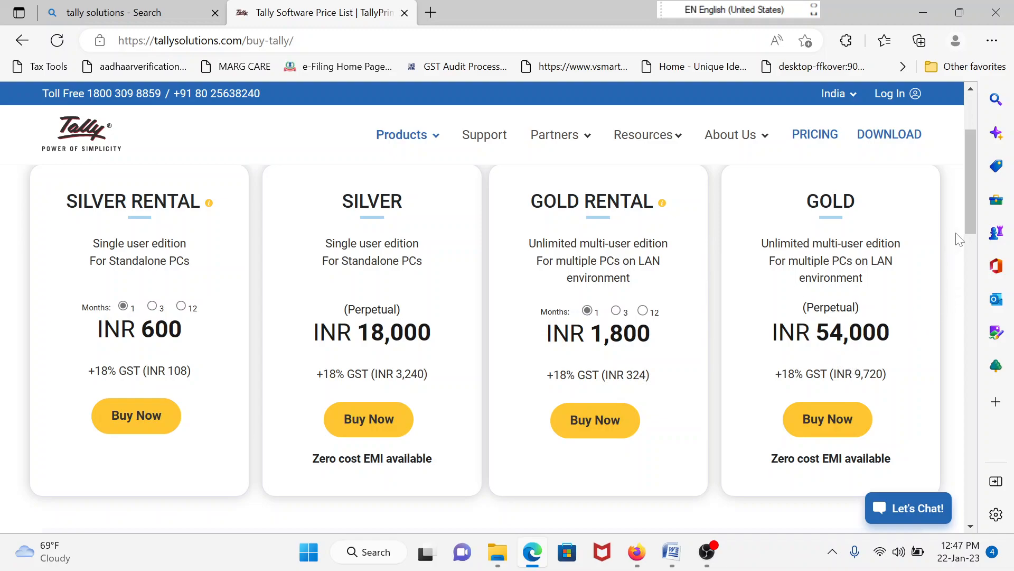
pyautogui.moveTo(971, 224); pyautogui.dragTo(968, 172)
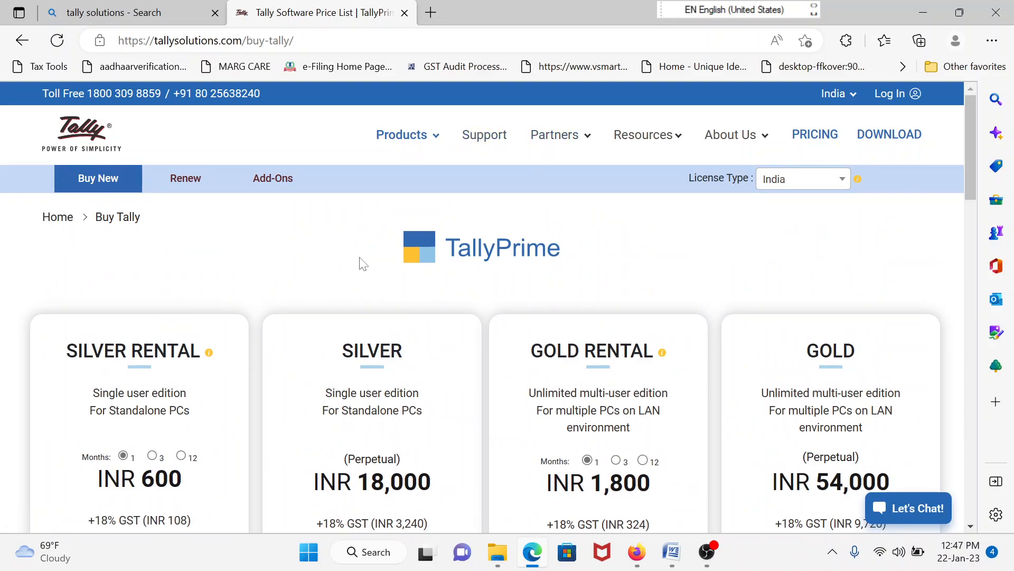
pyautogui.click(882, 136)
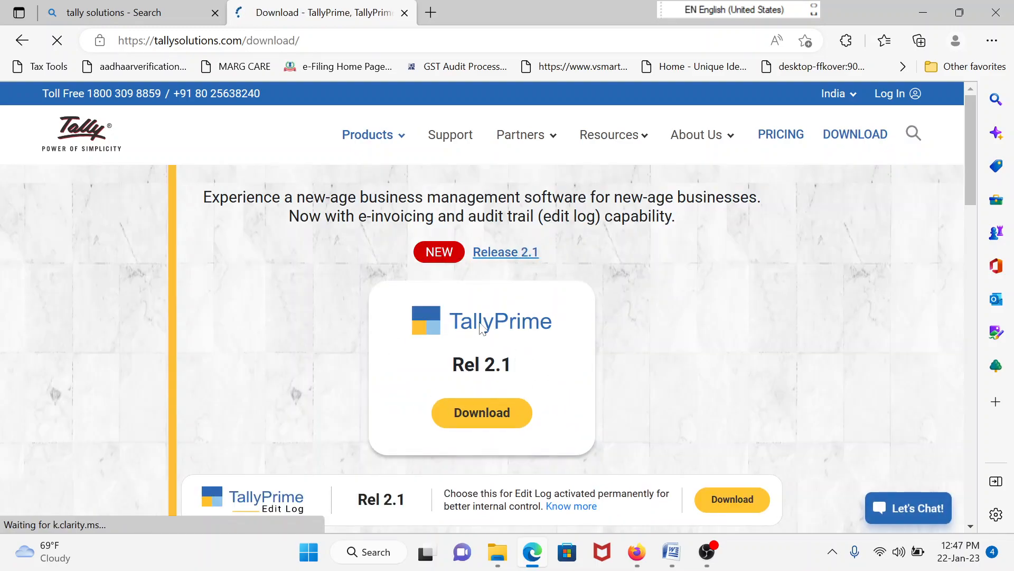
# Download the TallyPrime Rel 2.1 installer and run setup (1).exe from Edge's Downloads list
pyautogui.click(471, 416)
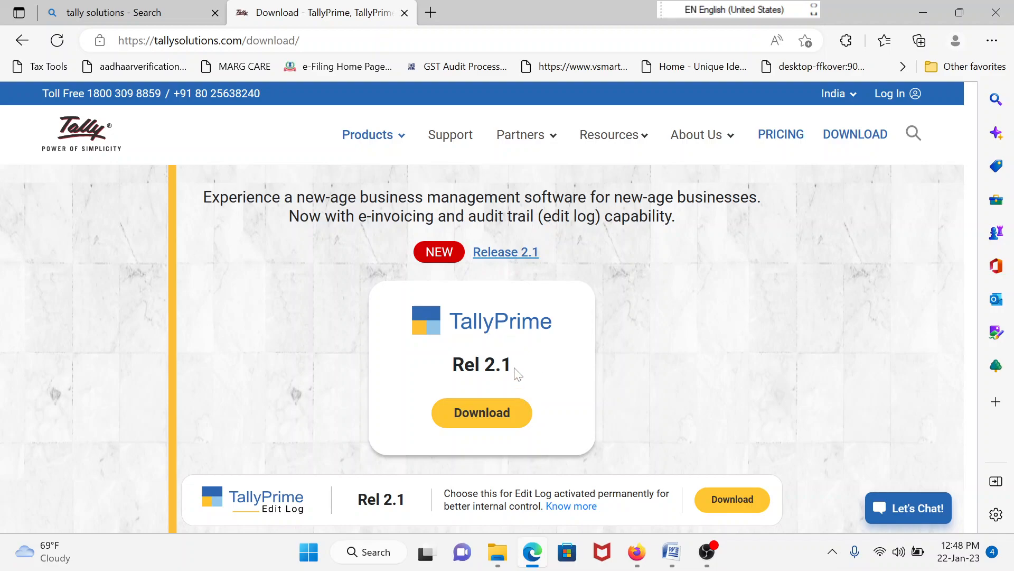
pyautogui.click(992, 41)
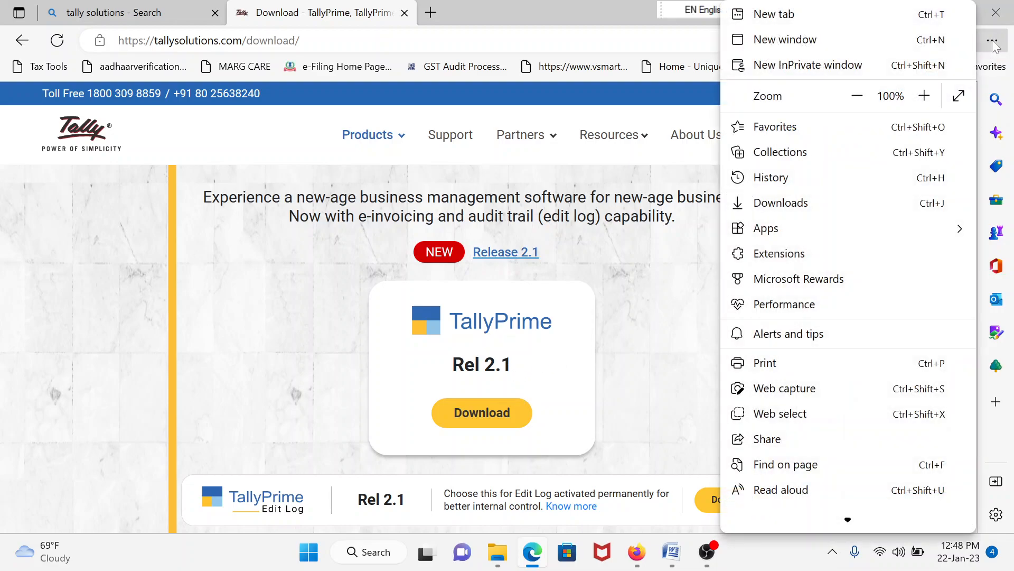
pyautogui.click(791, 207)
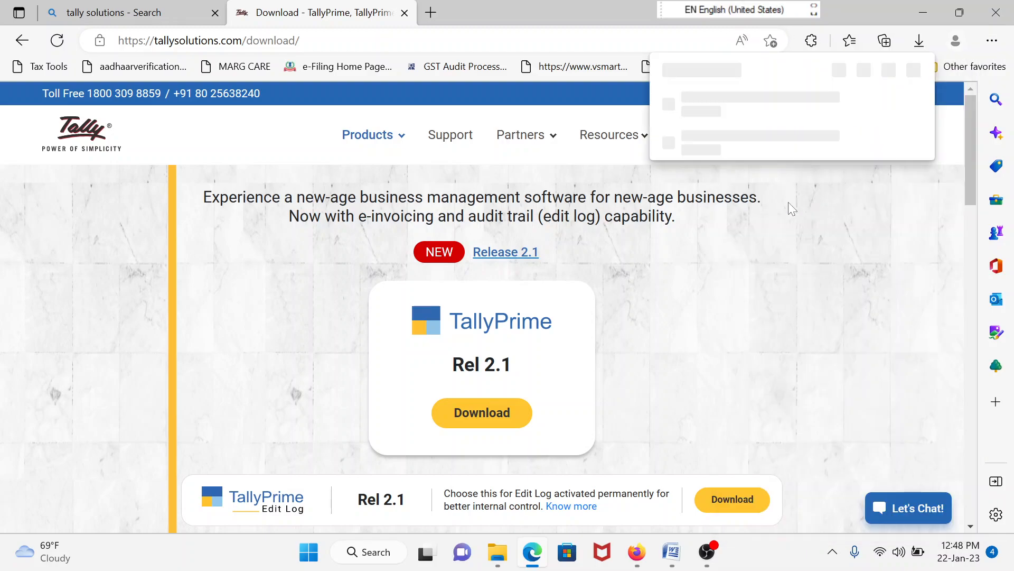
pyautogui.click(672, 111)
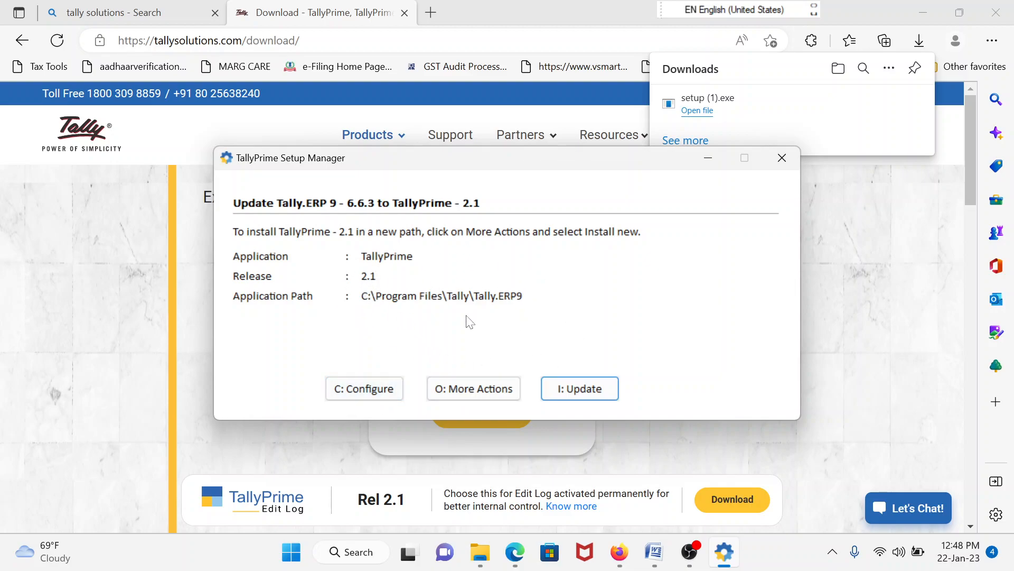
# Choose Install New for TallyPrime 2.1 at C:\Program Files\TallyPrime and show the List of Configurations
pyautogui.click(471, 394)
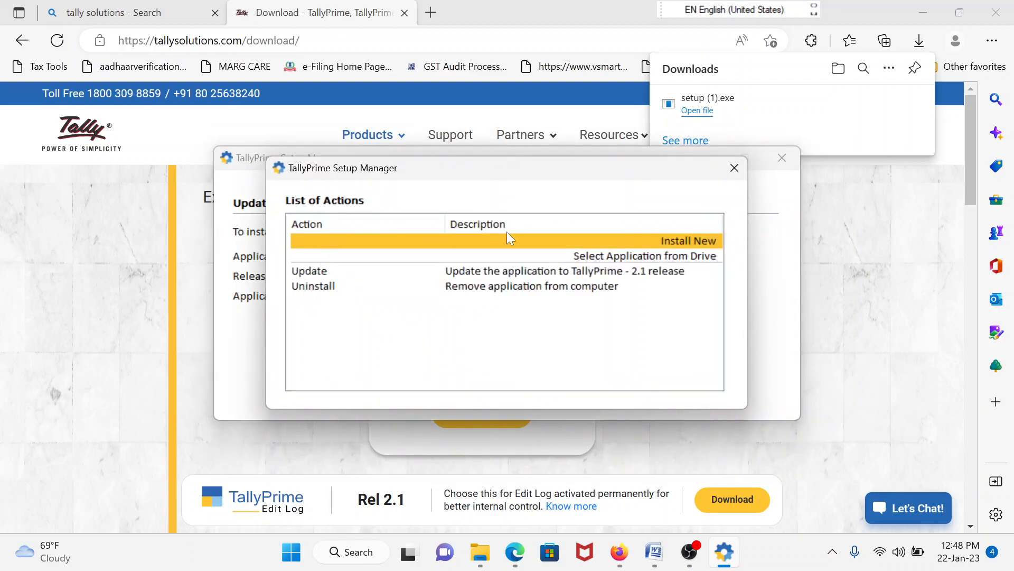
pyautogui.click(687, 241)
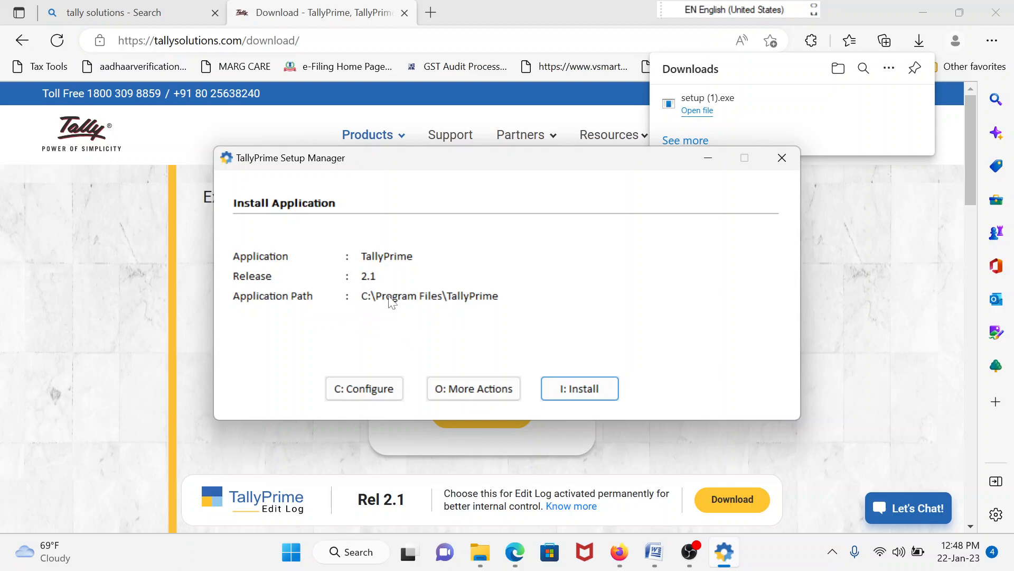
pyautogui.click(351, 388)
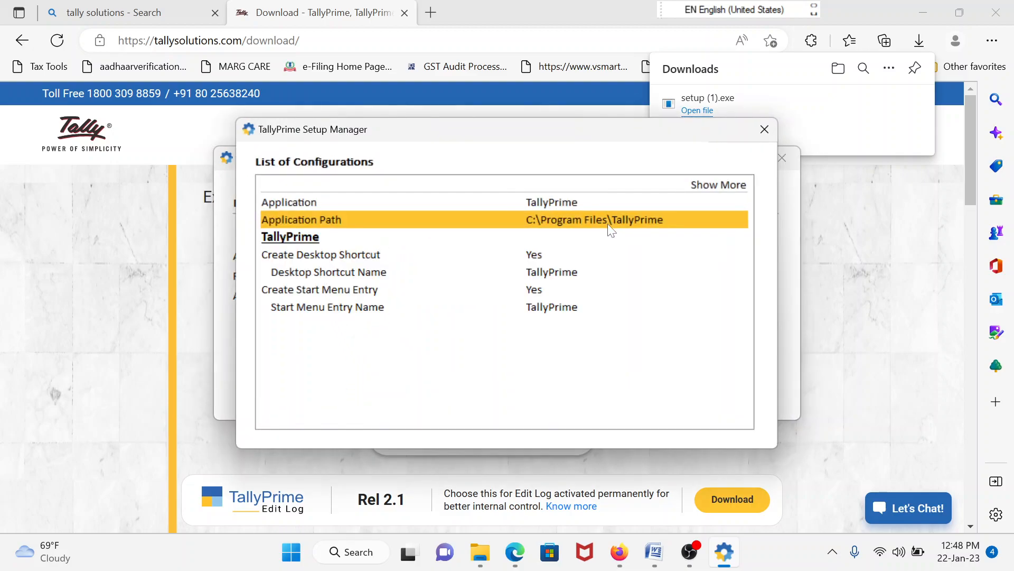
# From the Application Path folder browser, create a new folder named tallyprime on drive C:
pyautogui.click(575, 223)
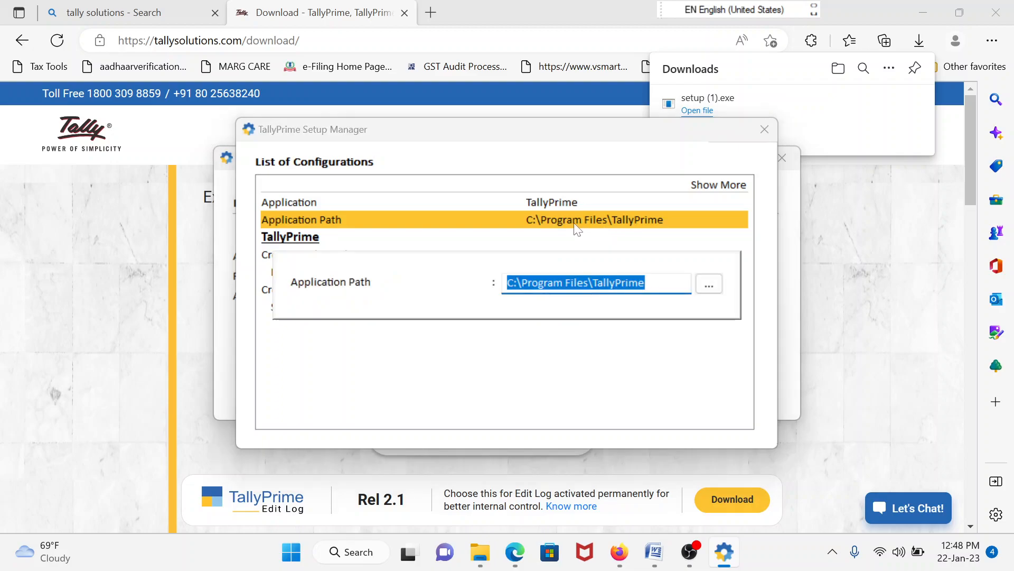
pyautogui.click(709, 284)
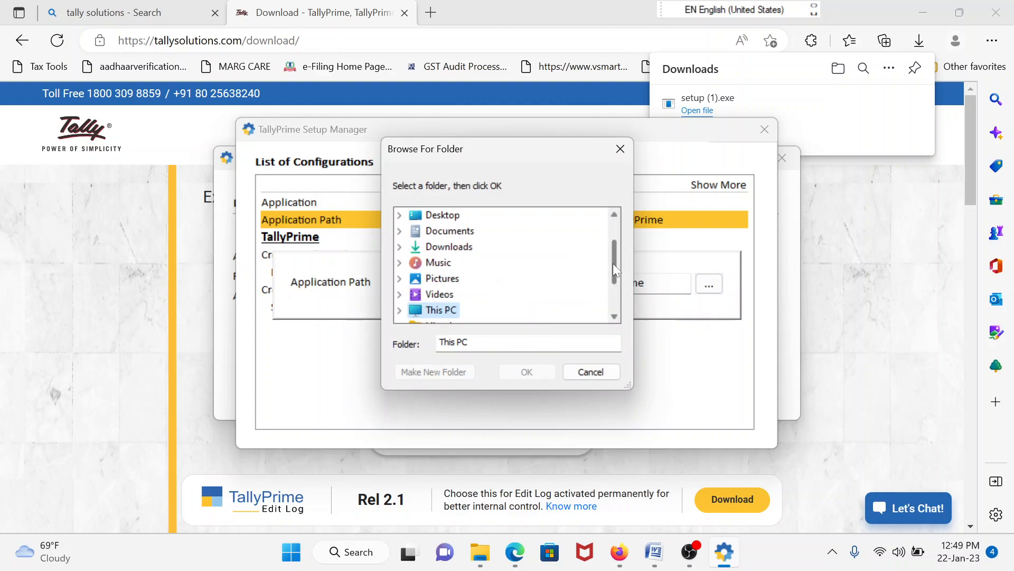
pyautogui.moveTo(613, 263); pyautogui.dragTo(620, 239)
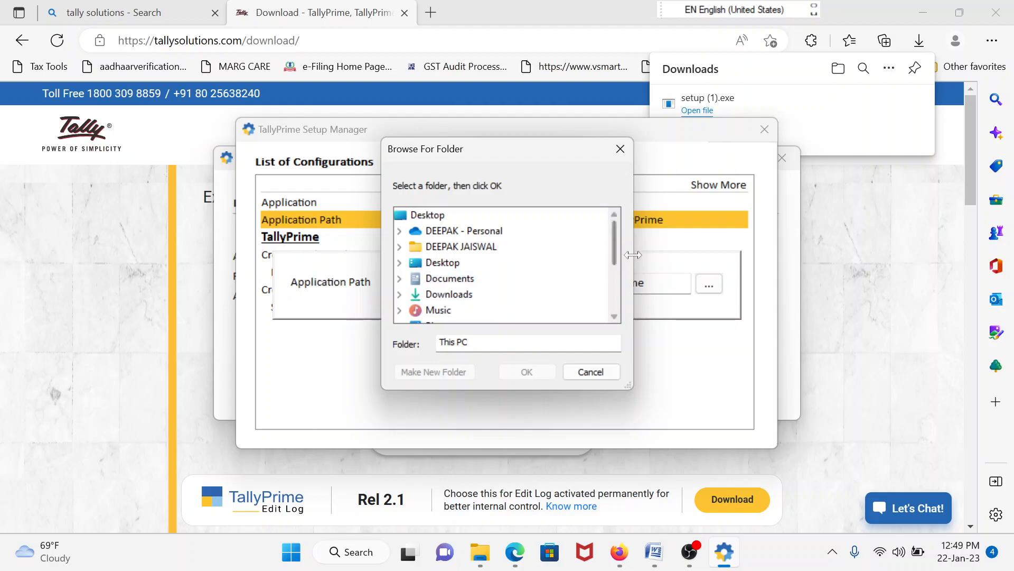
pyautogui.moveTo(613, 262); pyautogui.dragTo(614, 287)
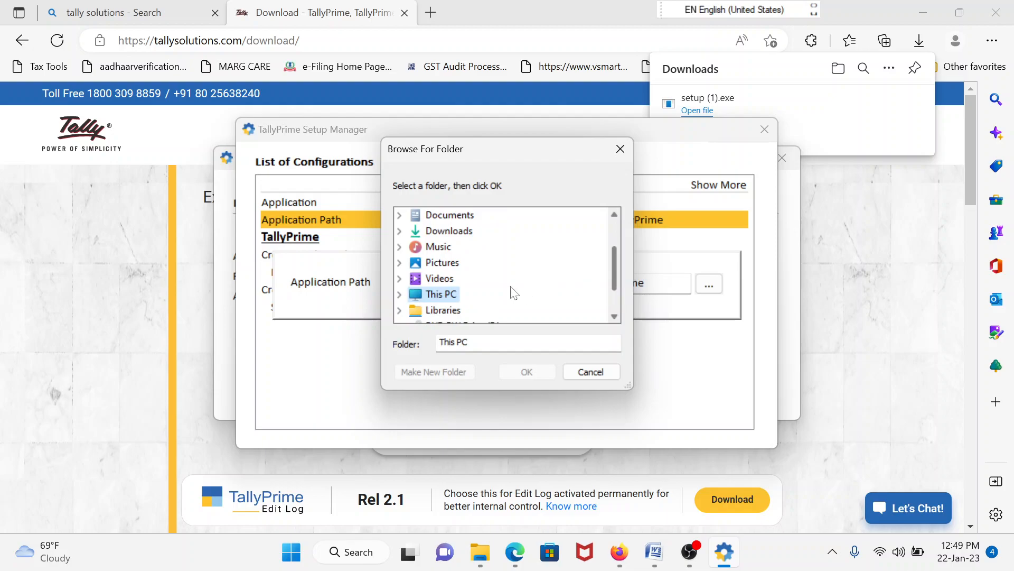
pyautogui.doubleClick(433, 296)
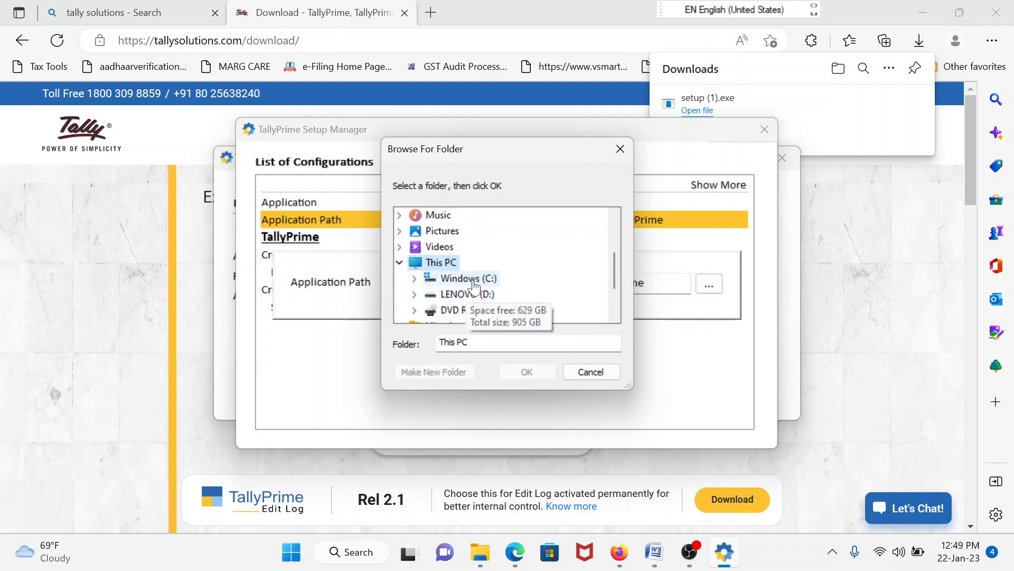
pyautogui.doubleClick(474, 285)
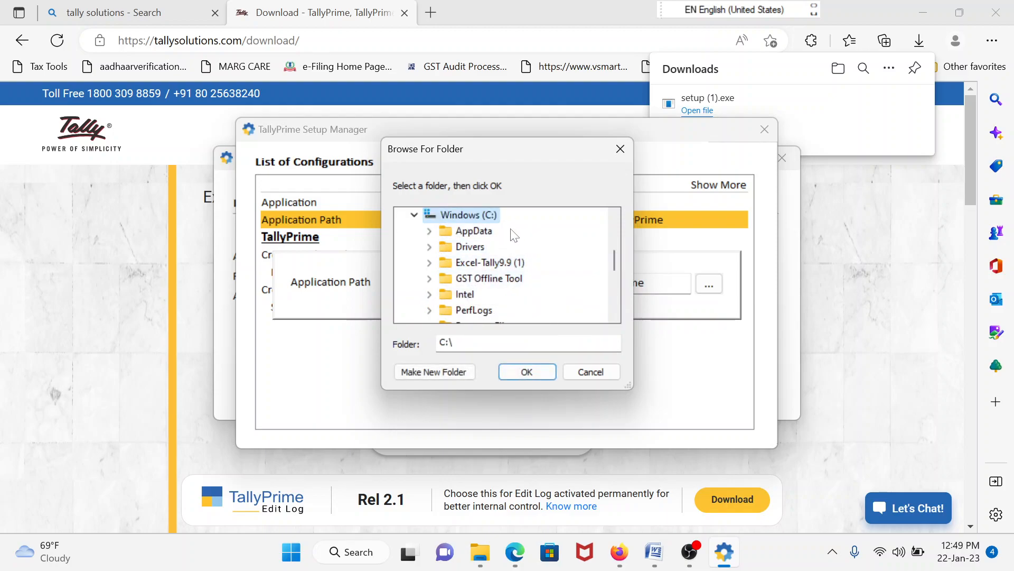
pyautogui.click(413, 371)
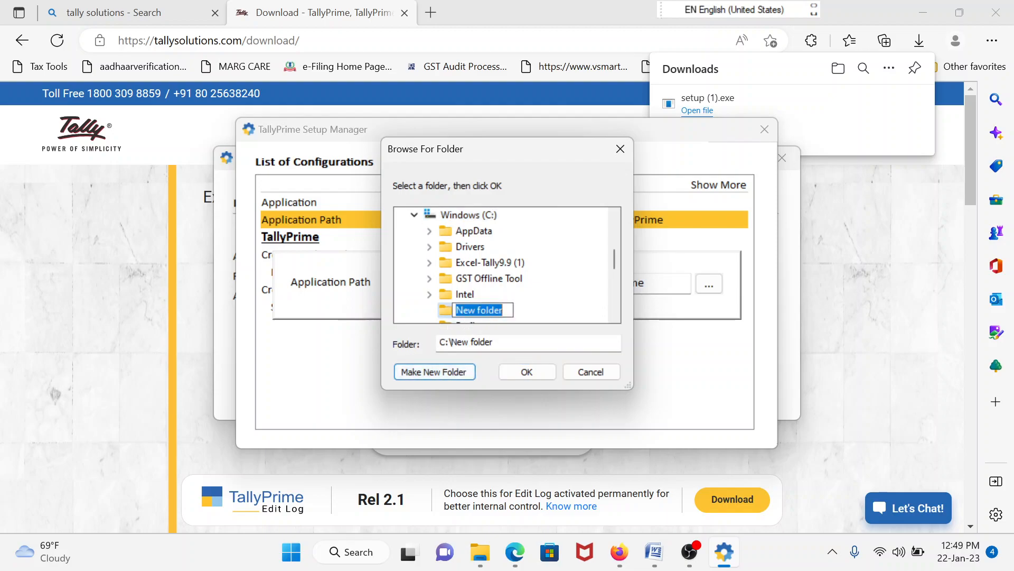
pyautogui.write('ta')
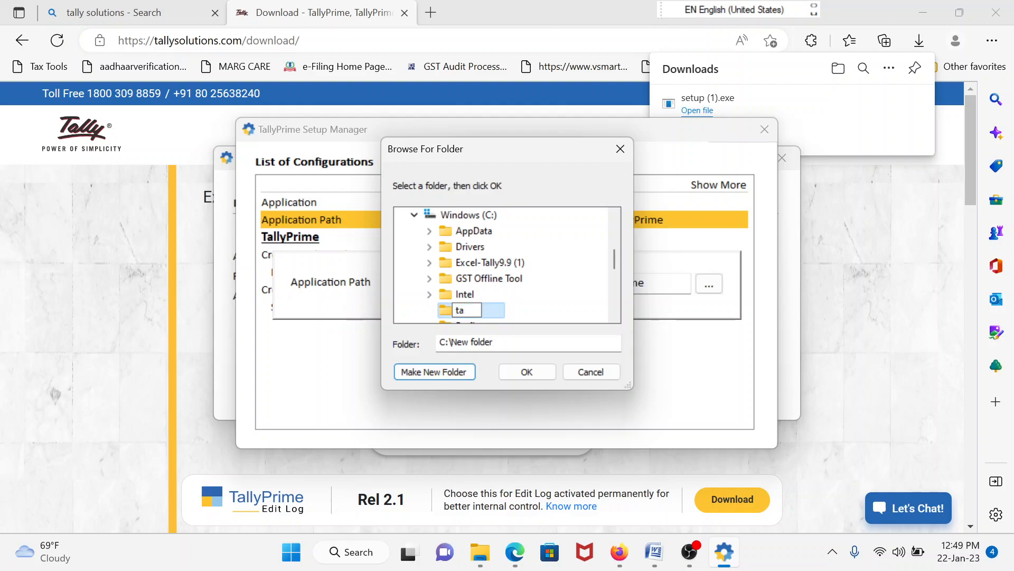
pyautogui.write('llyprime')
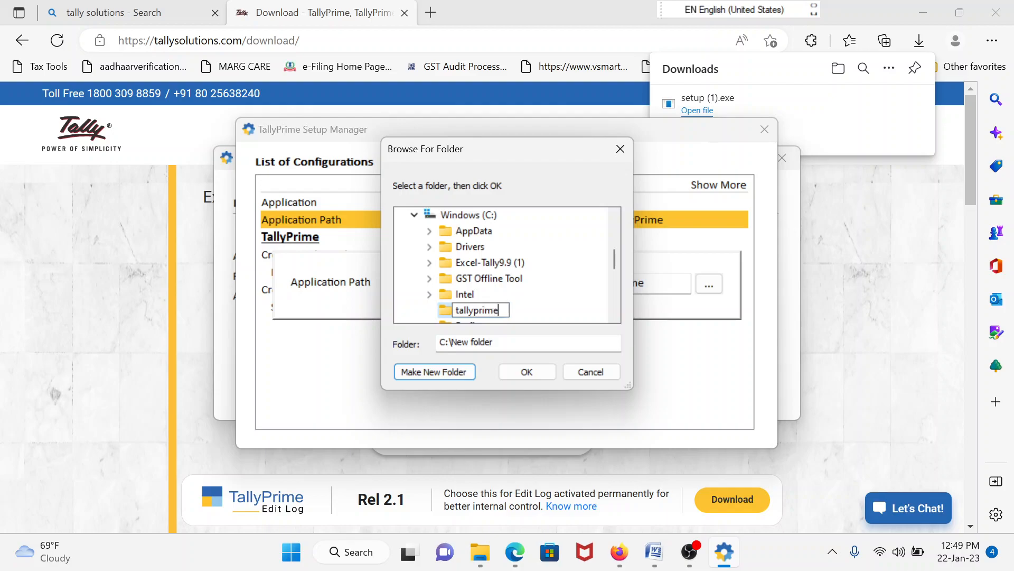
pyautogui.press('Return')
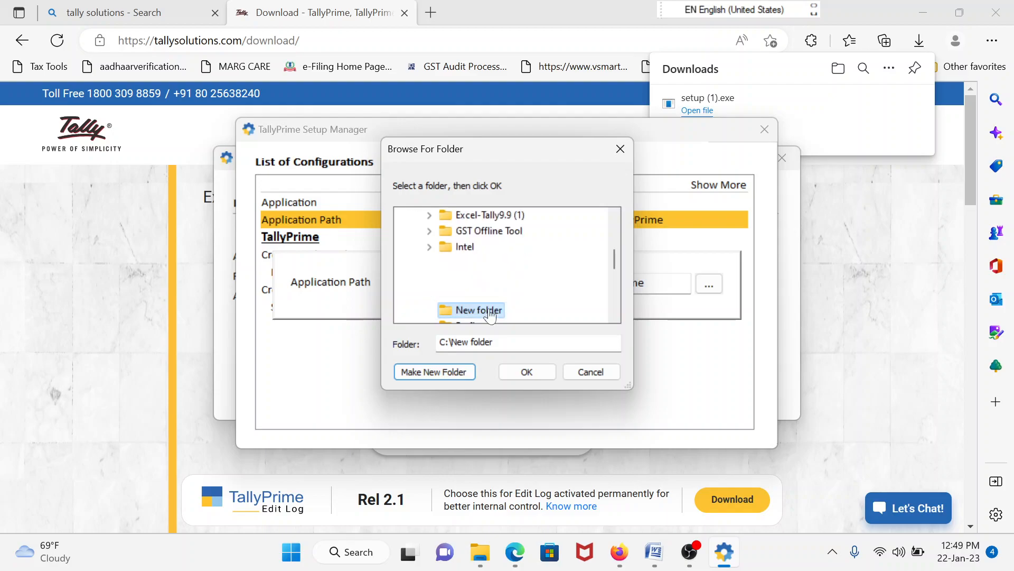
# Try accepting tallyprime as the install folder, dismiss the re-select warnings, and close the picker
pyautogui.click(542, 371)
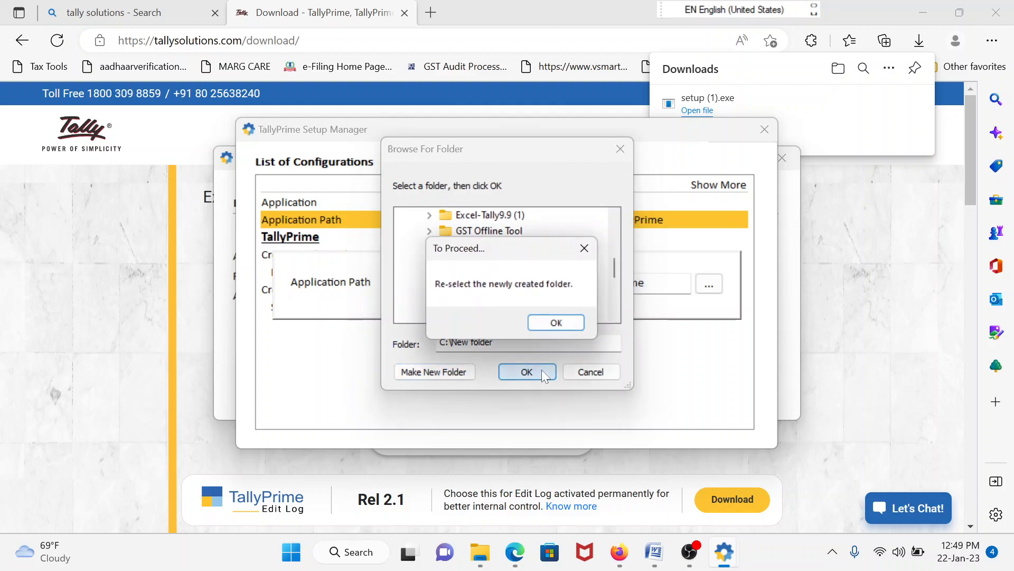
pyautogui.click(569, 323)
pyautogui.click(476, 310)
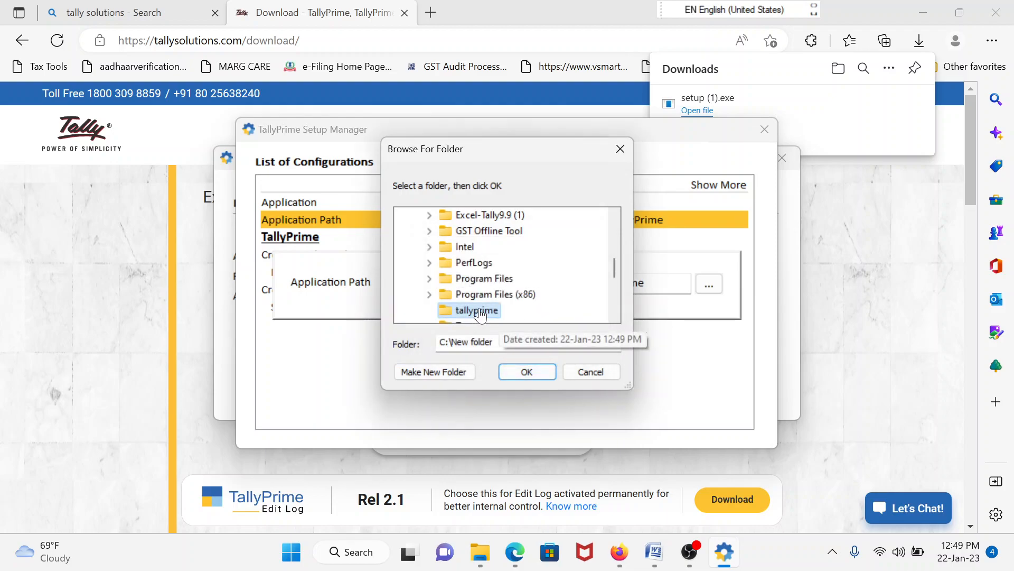
pyautogui.click(531, 374)
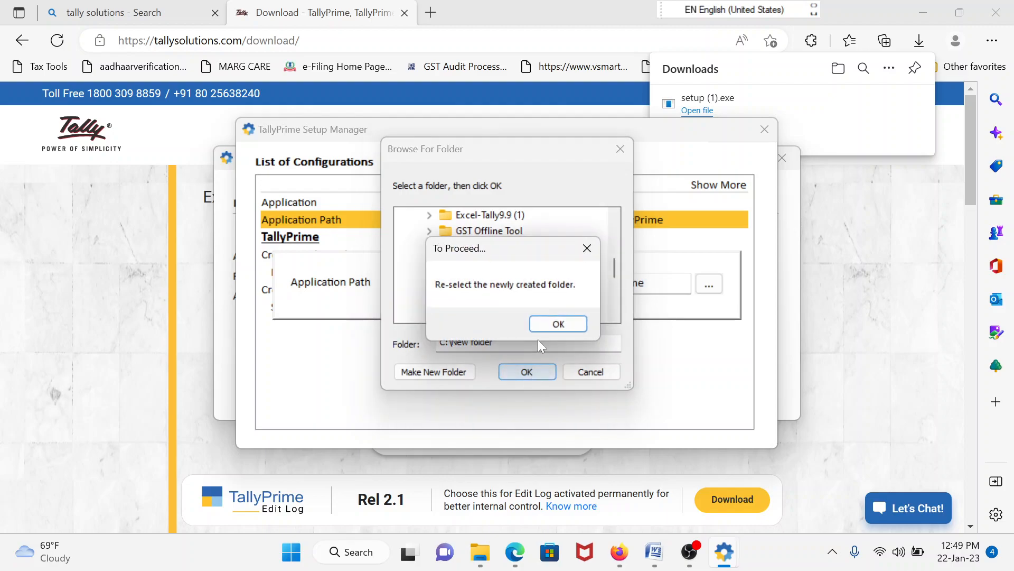
pyautogui.click(560, 321)
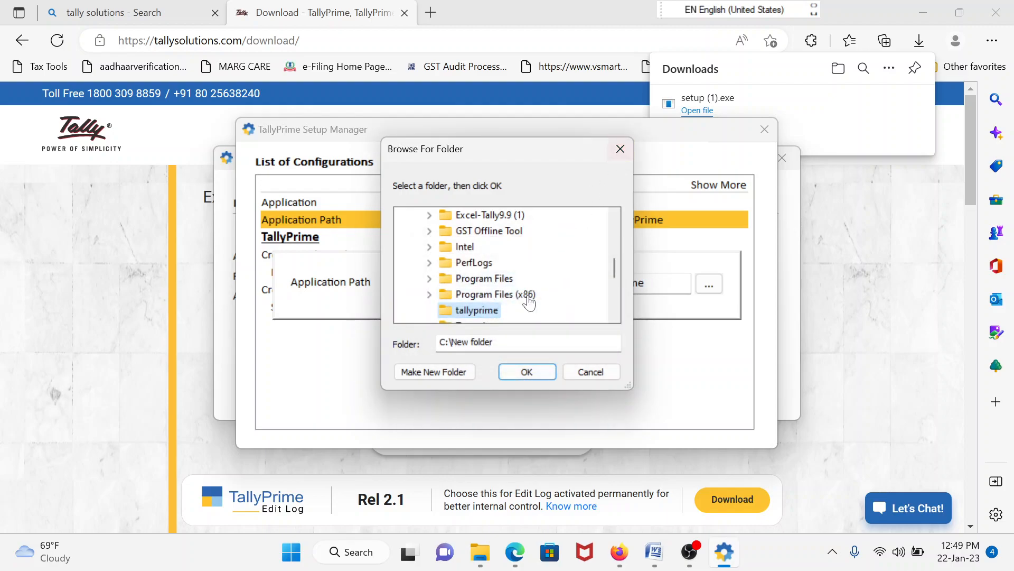
pyautogui.click(534, 370)
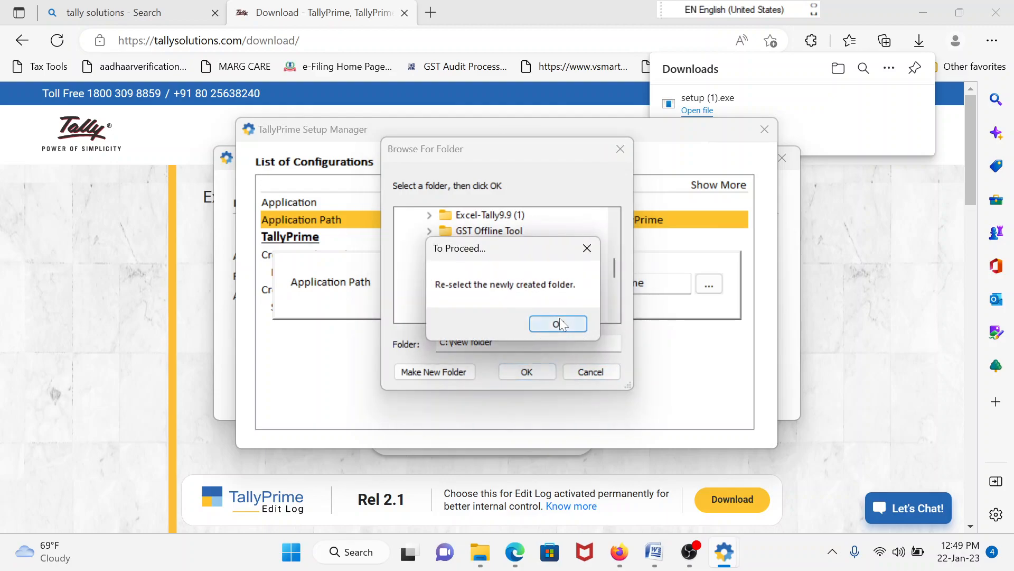
pyautogui.click(560, 323)
pyautogui.click(620, 150)
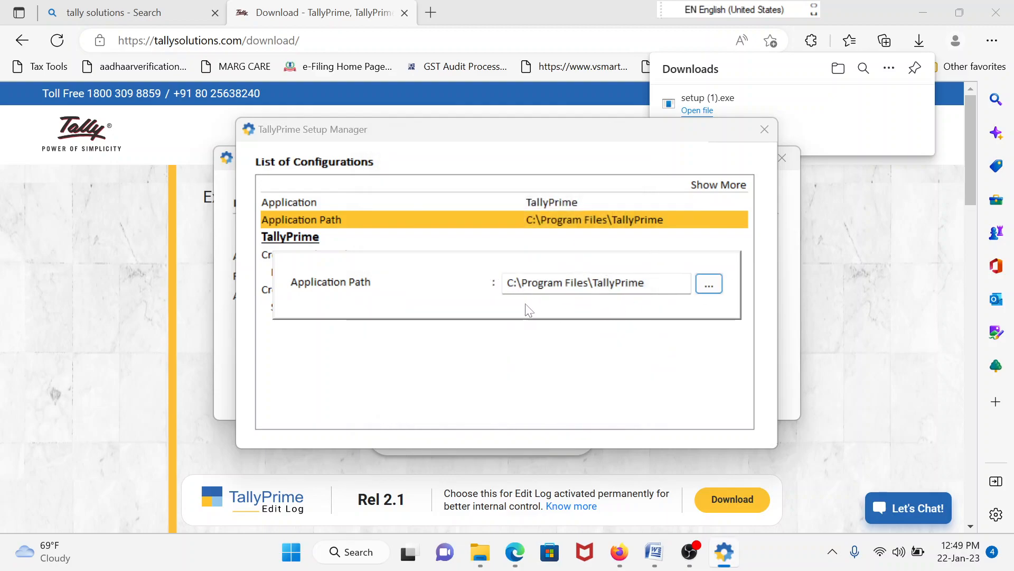
# Browse to C:\Program Files and make a new folder named tallprime
pyautogui.click(709, 284)
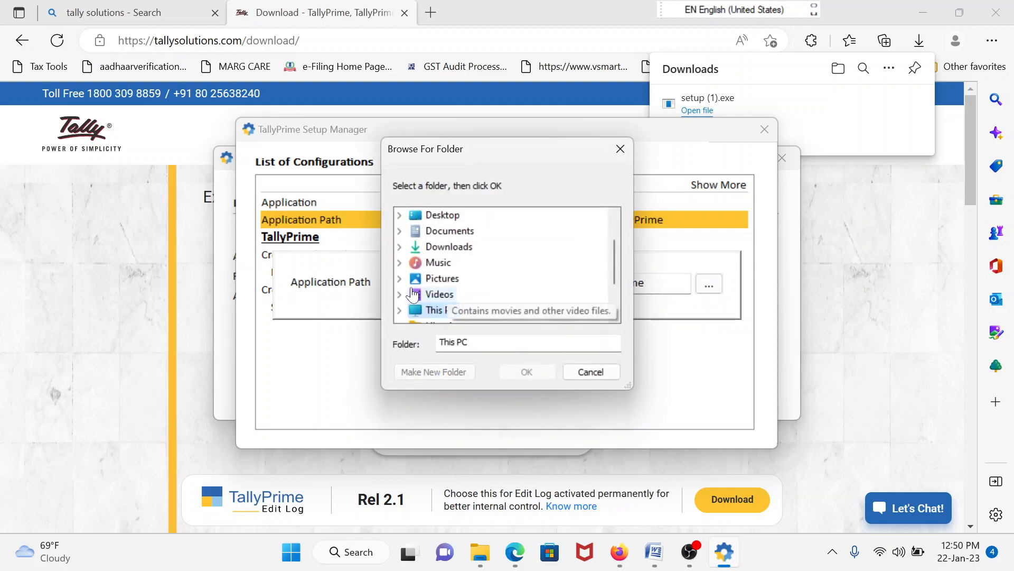
pyautogui.doubleClick(438, 310)
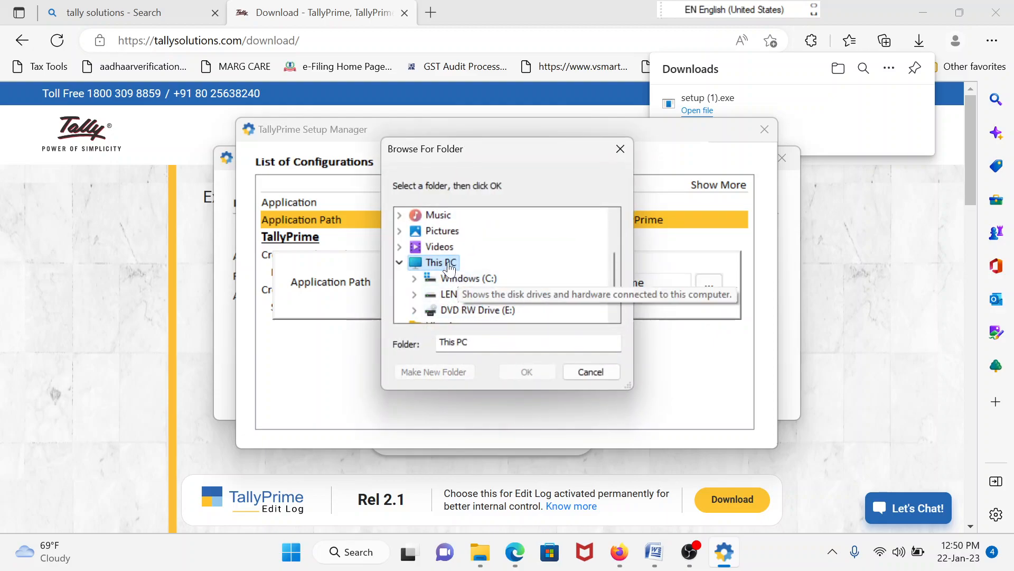
pyautogui.doubleClick(483, 279)
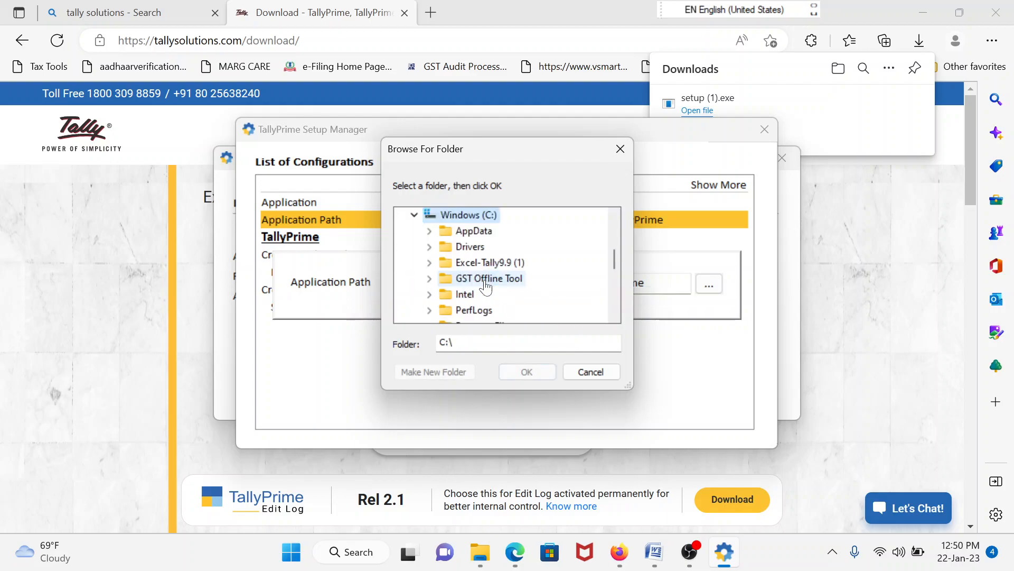
pyautogui.moveTo(614, 259); pyautogui.dragTo(615, 279)
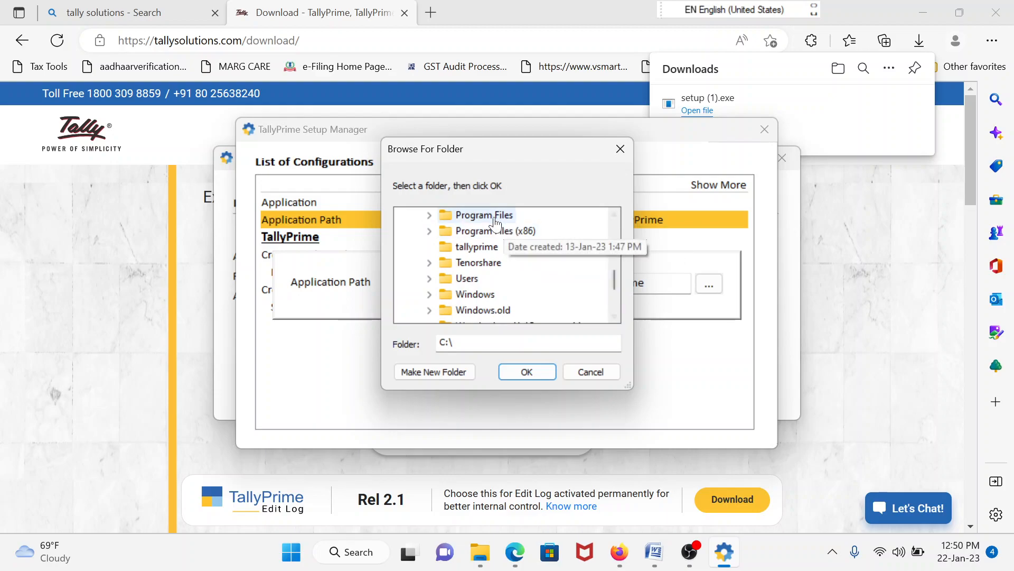
pyautogui.doubleClick(497, 219)
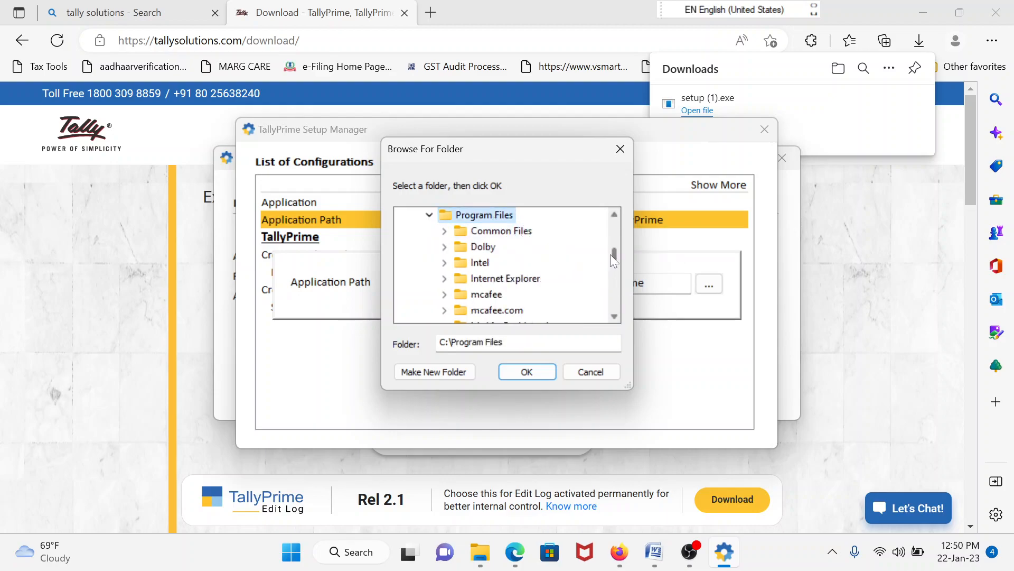
pyautogui.moveTo(616, 256); pyautogui.dragTo(617, 283)
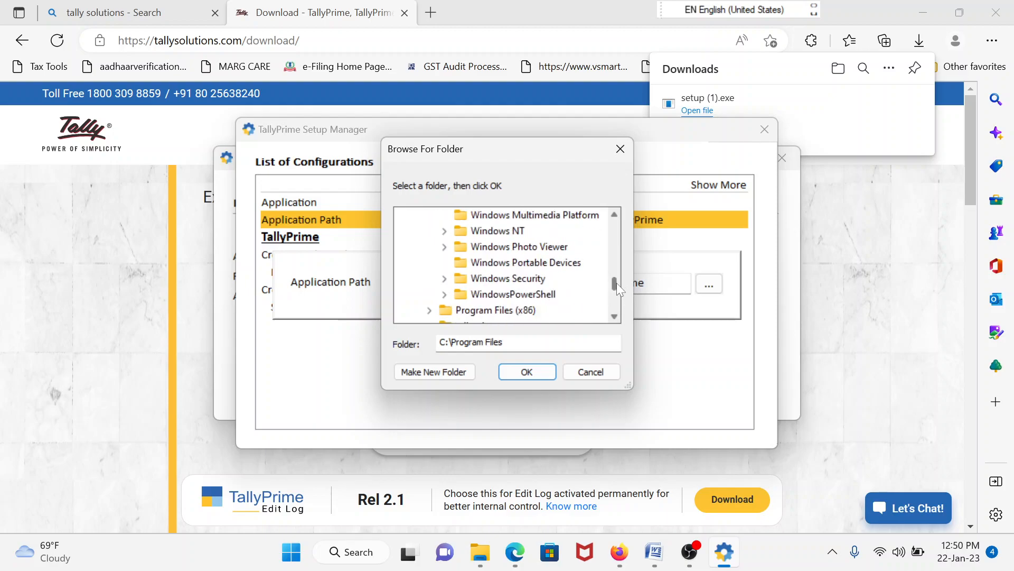
pyautogui.click(435, 372)
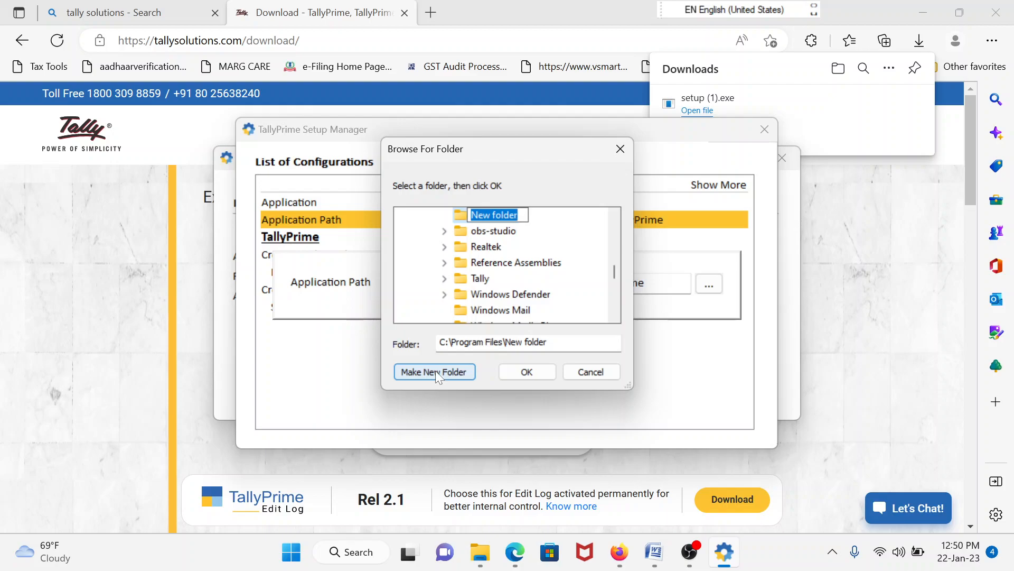
pyautogui.write('tall')
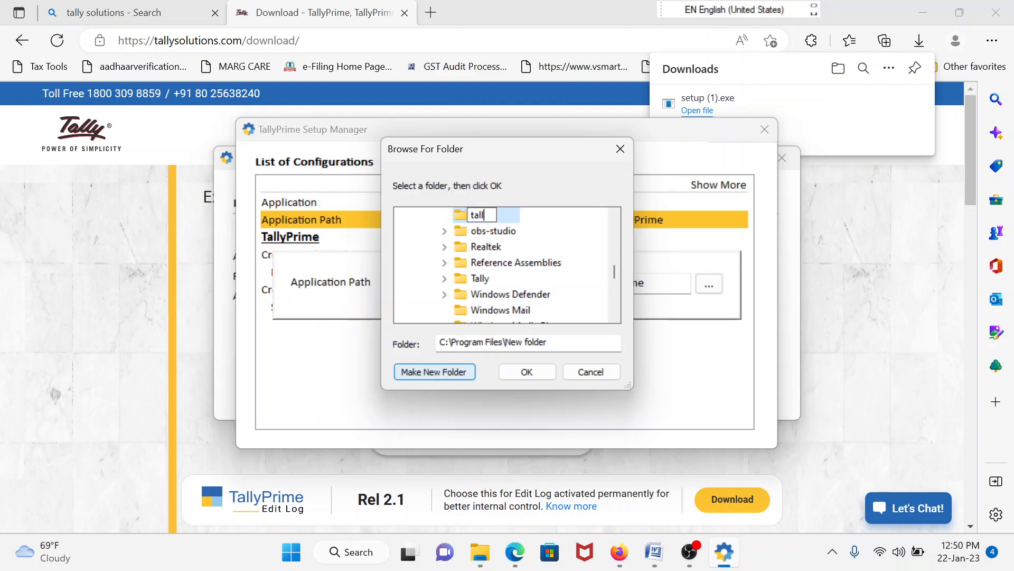
pyautogui.write('prime')
# Try accepting tallprime as the install folder, dismiss the re-select warnings, and cancel the picker
pyautogui.click(534, 376)
pyautogui.click(535, 375)
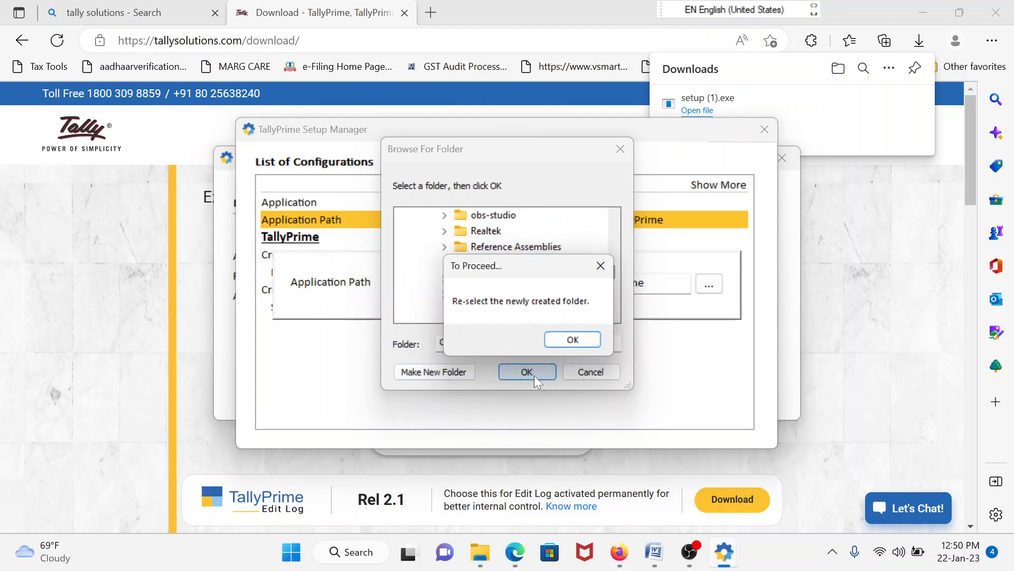
pyautogui.click(575, 340)
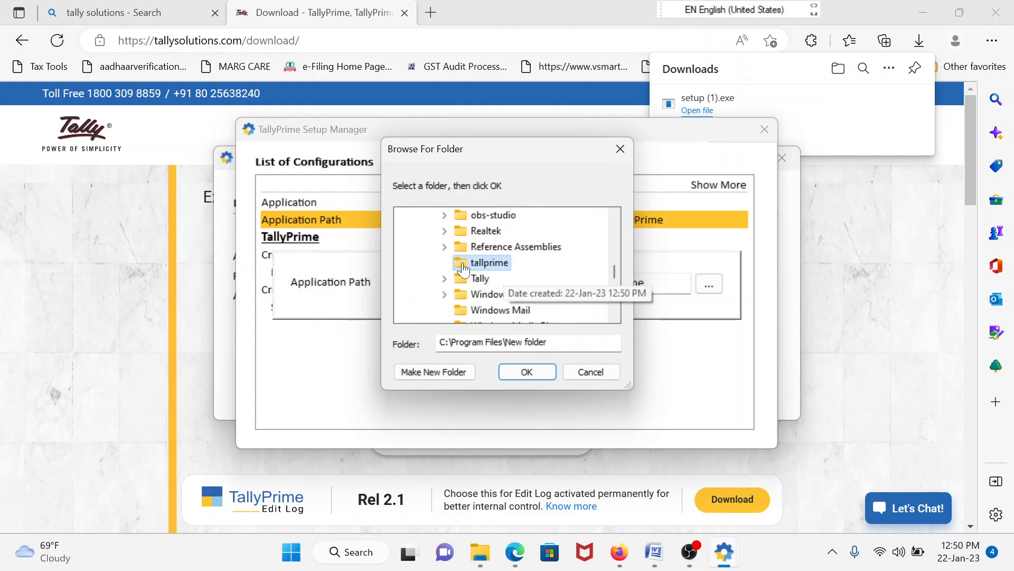
pyautogui.click(509, 372)
pyautogui.click(574, 340)
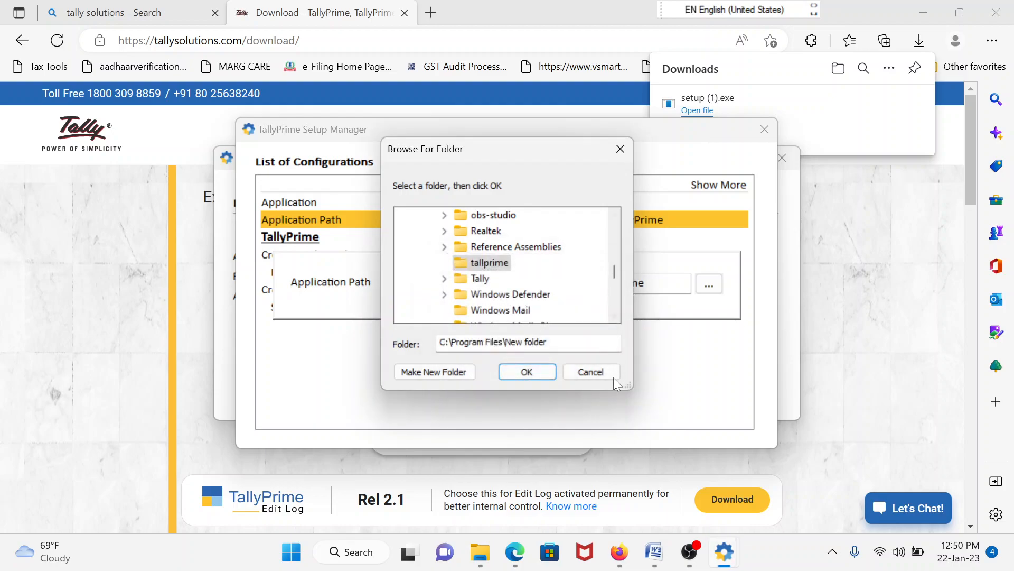
pyautogui.click(597, 378)
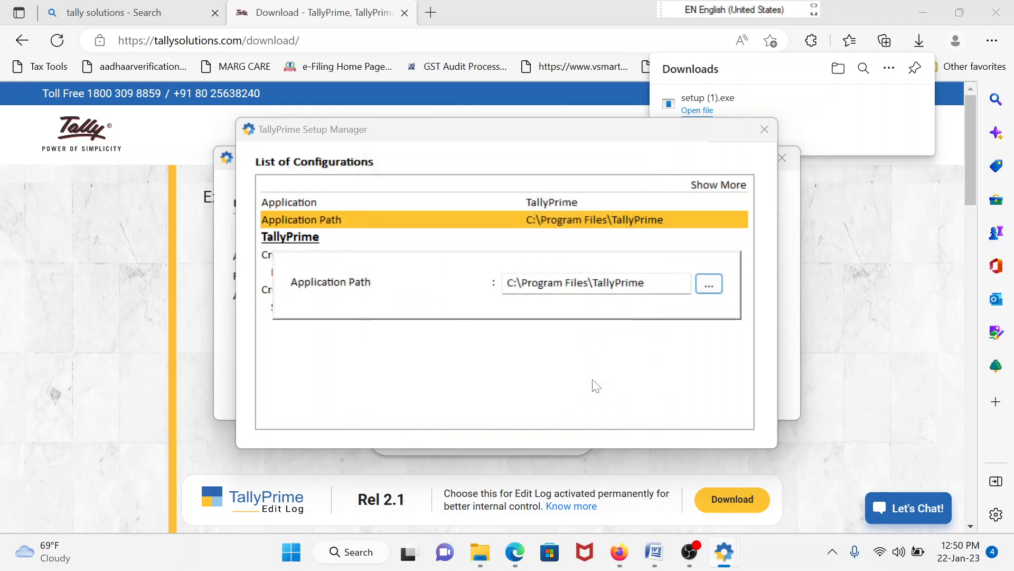
# Set the Application Path to C:\Program Files\New folder, then return to the Release 2.1 install summary
pyautogui.click(717, 287)
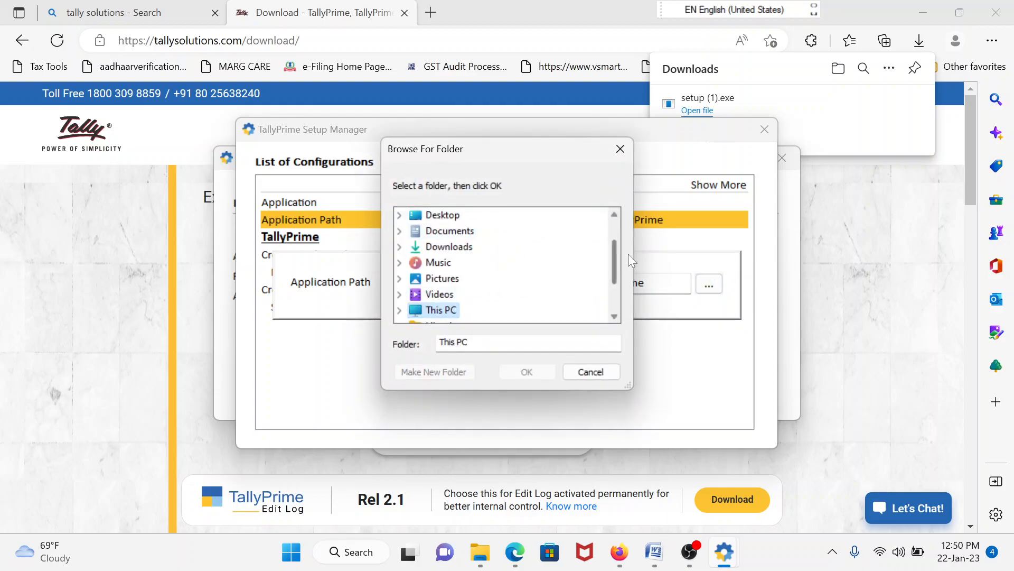
pyautogui.doubleClick(441, 310)
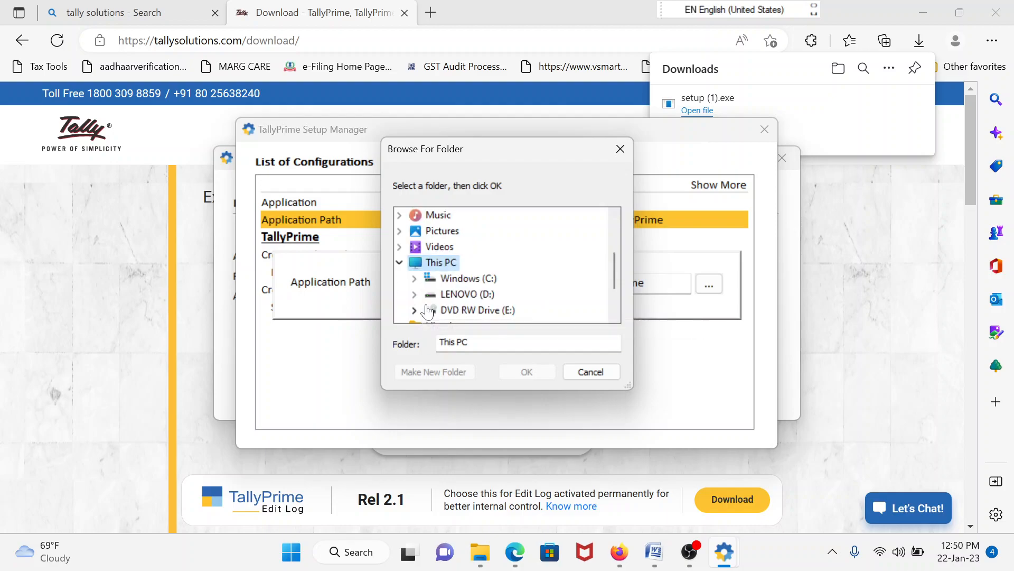
pyautogui.doubleClick(474, 293)
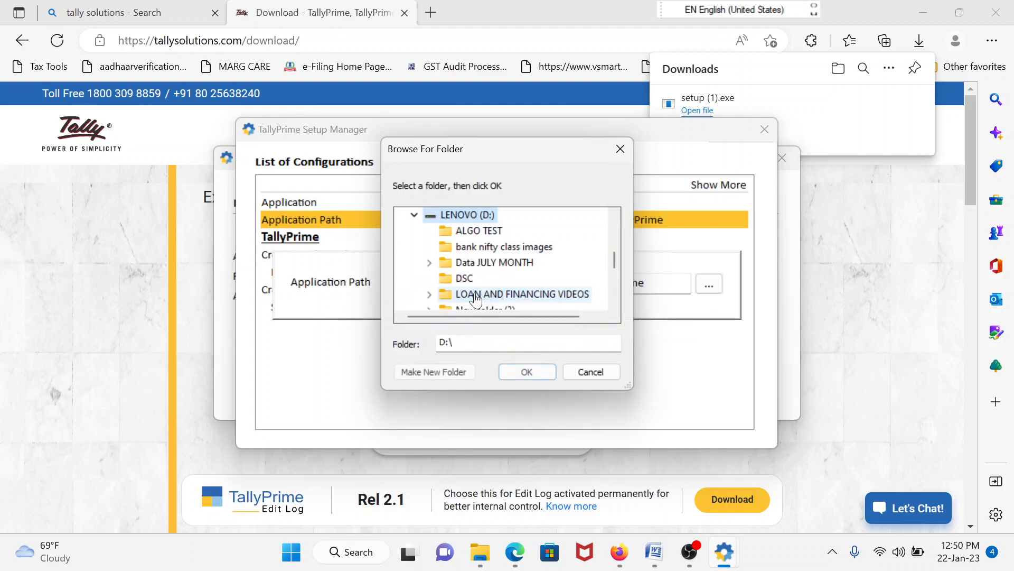
pyautogui.click(529, 371)
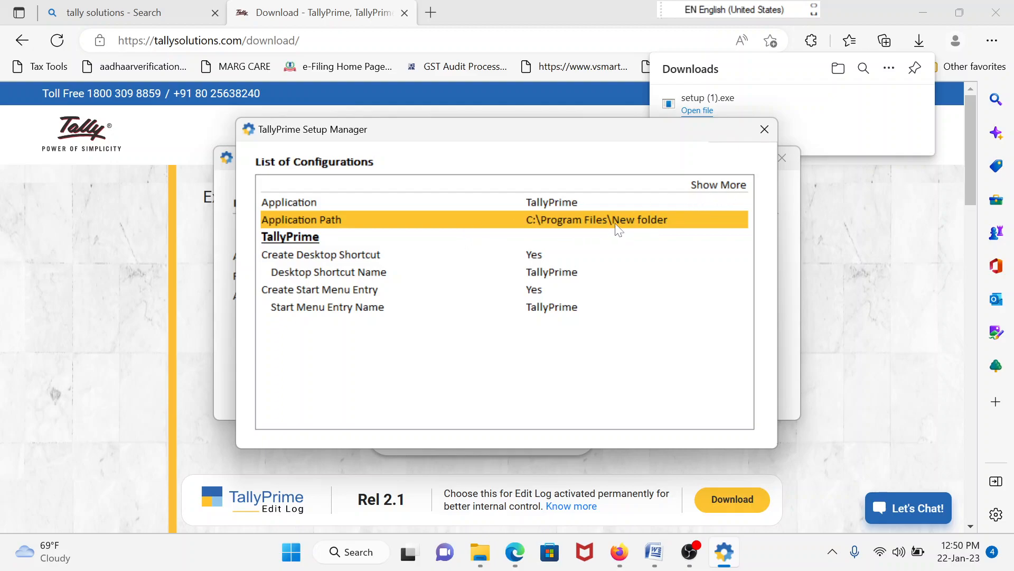
pyautogui.click(719, 189)
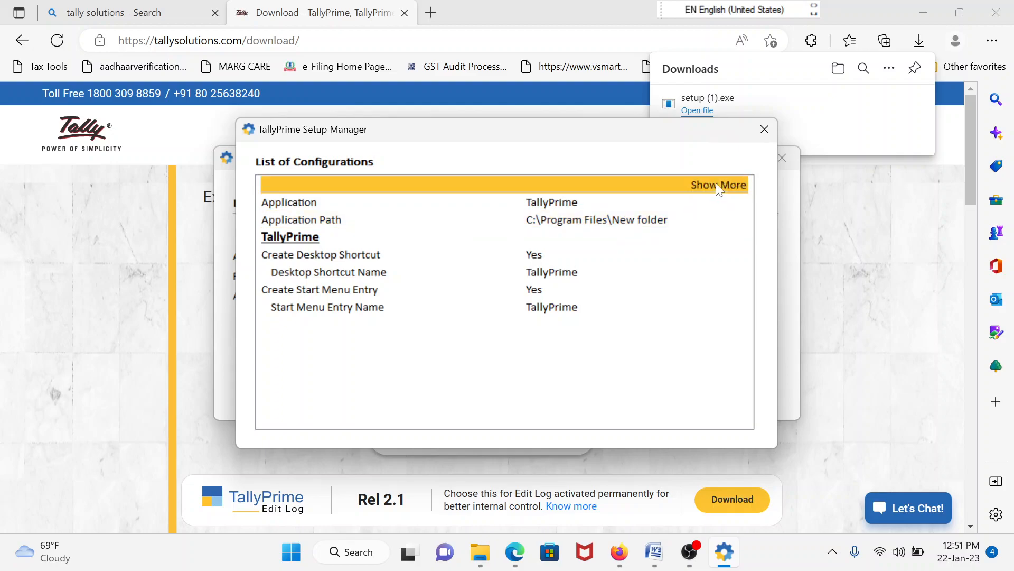
pyautogui.press('Escape')
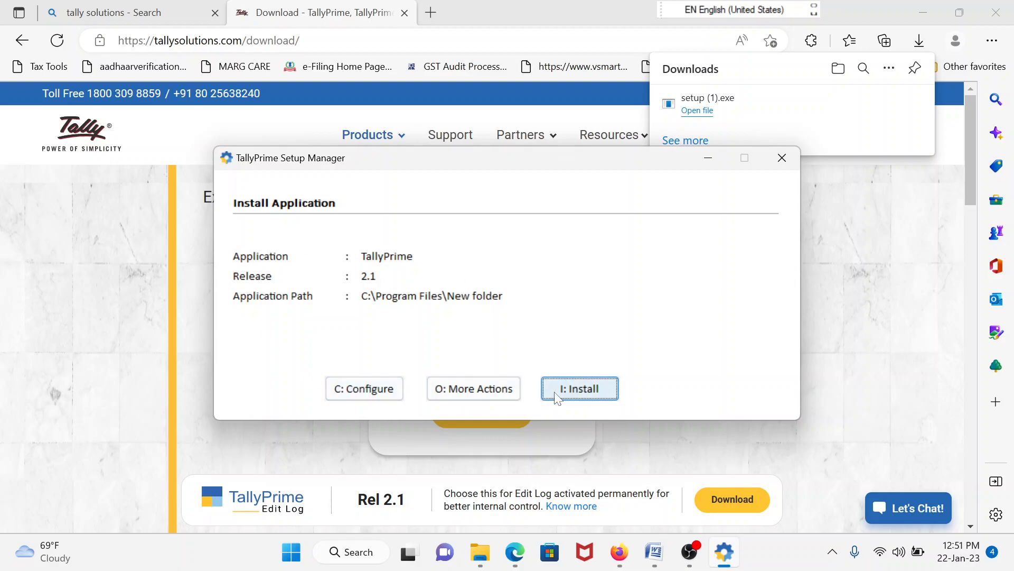
# Run I: Install for Release 2.1, then choose Start TallyPrime after Installation Successful appears
pyautogui.click(575, 392)
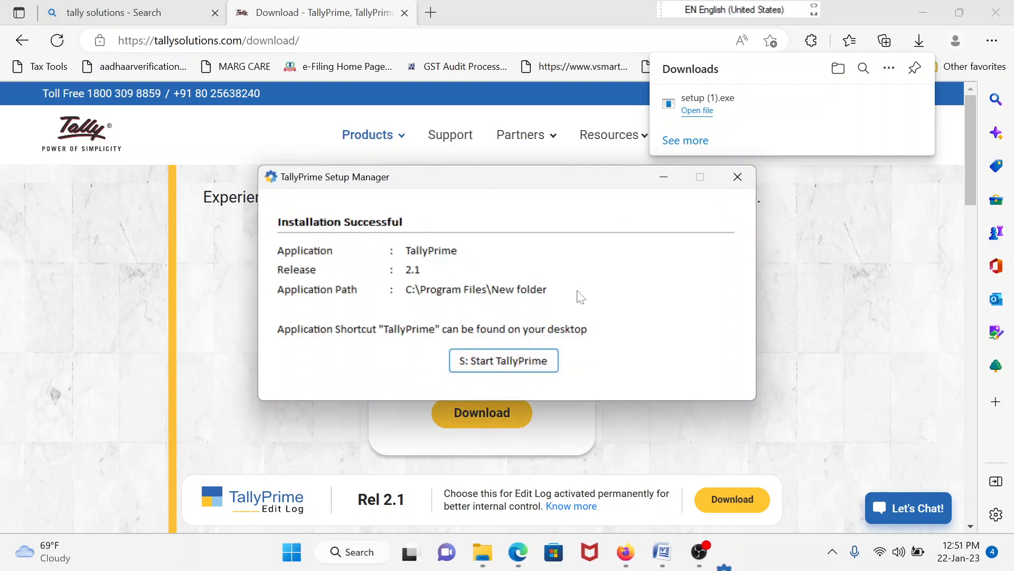
pyautogui.click(510, 362)
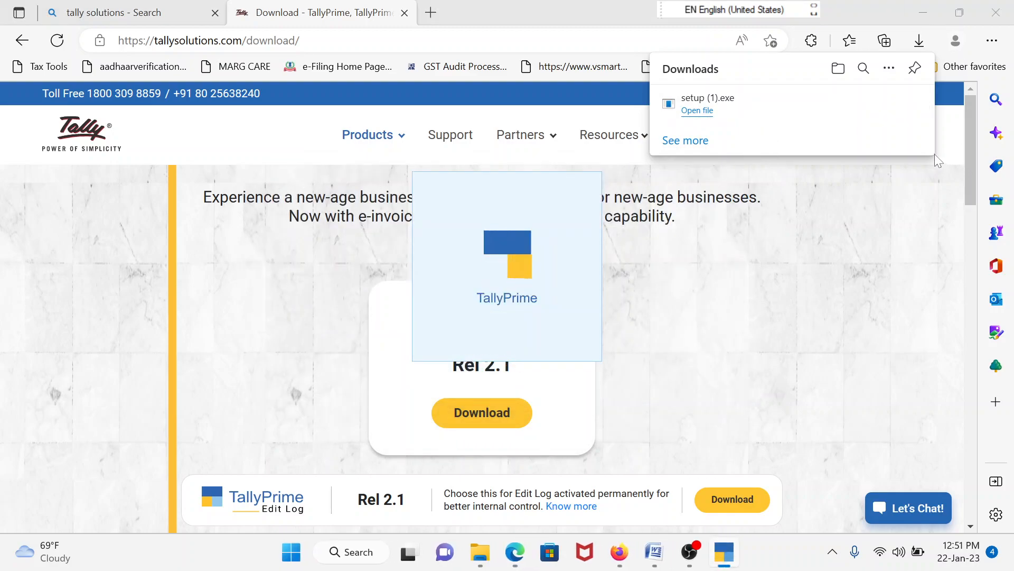
# Scroll through the tallysolutions.com download page in Edge, then minimize Edge to reveal TallyPrime's License prompt
pyautogui.click(894, 188)
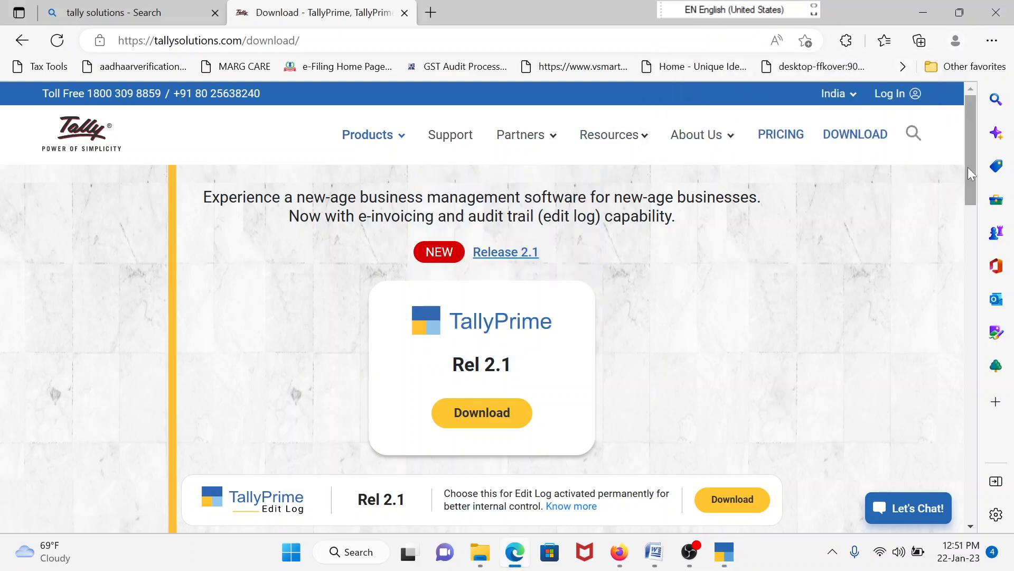
pyautogui.moveTo(972, 164); pyautogui.dragTo(976, 420)
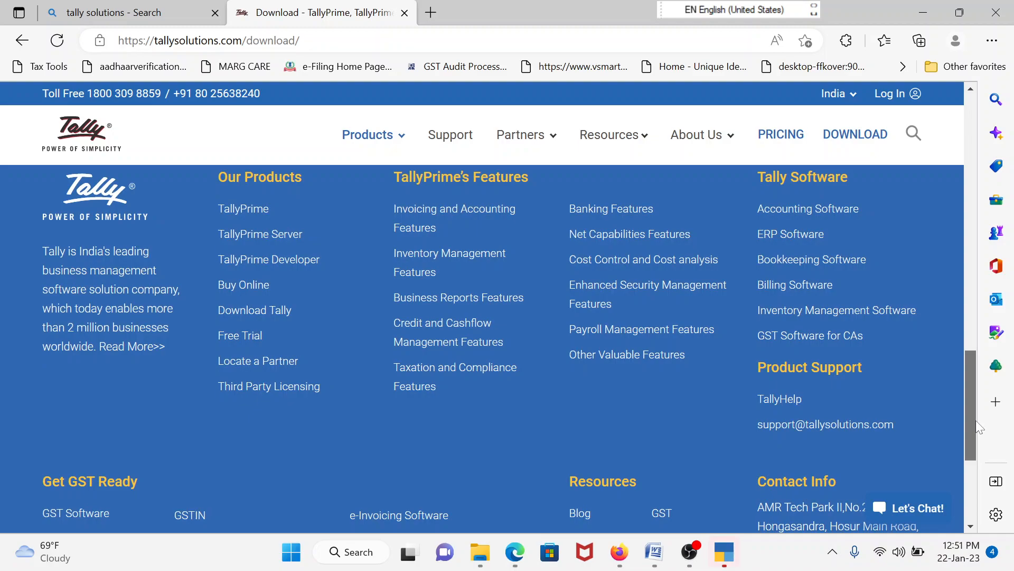
pyautogui.moveTo(975, 420); pyautogui.dragTo(971, 383)
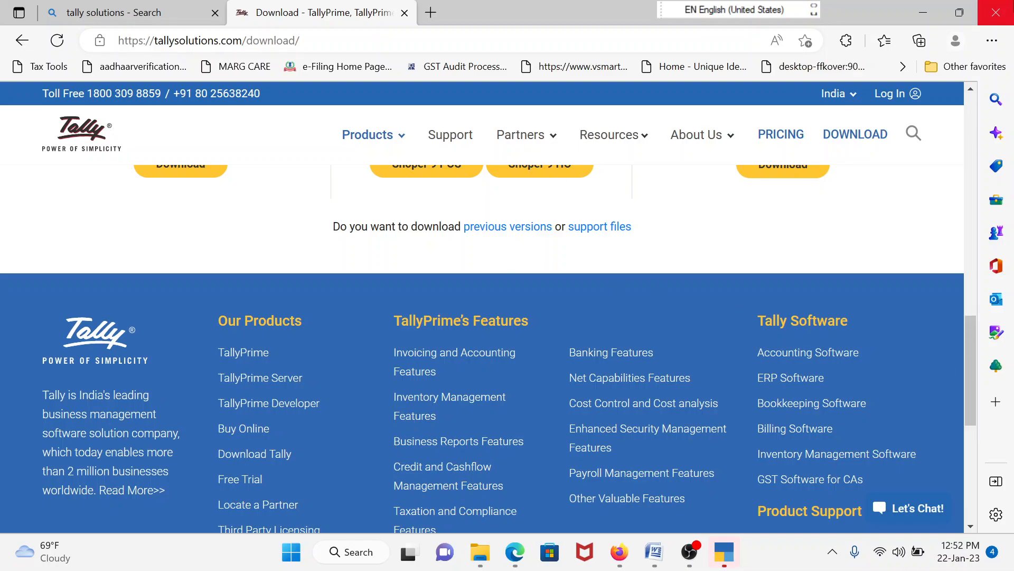
pyautogui.click(925, 9)
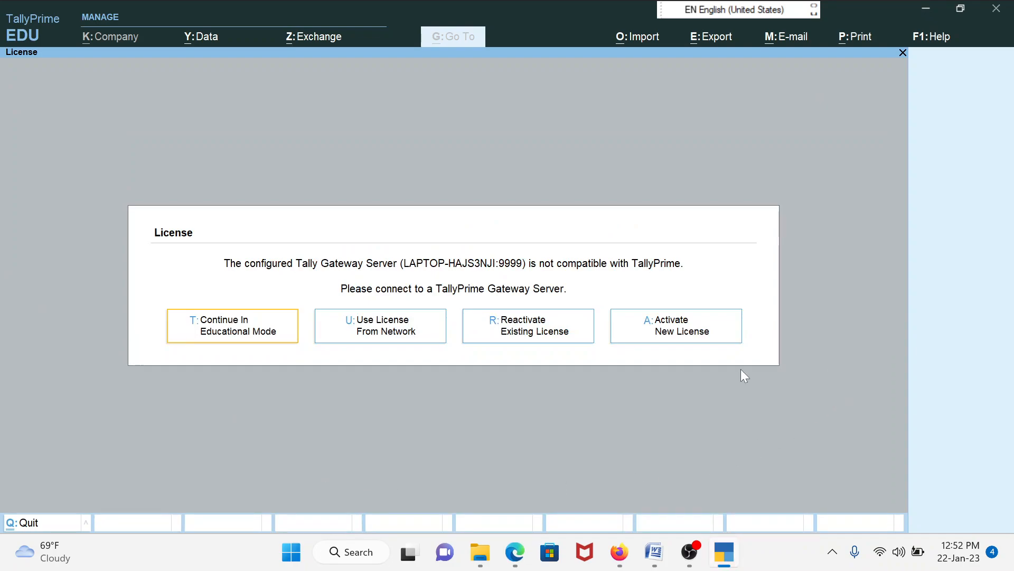
# Quit TallyPrime, close Firefox and minimize the OBS window
pyautogui.press('Escape')
pyautogui.press('y')
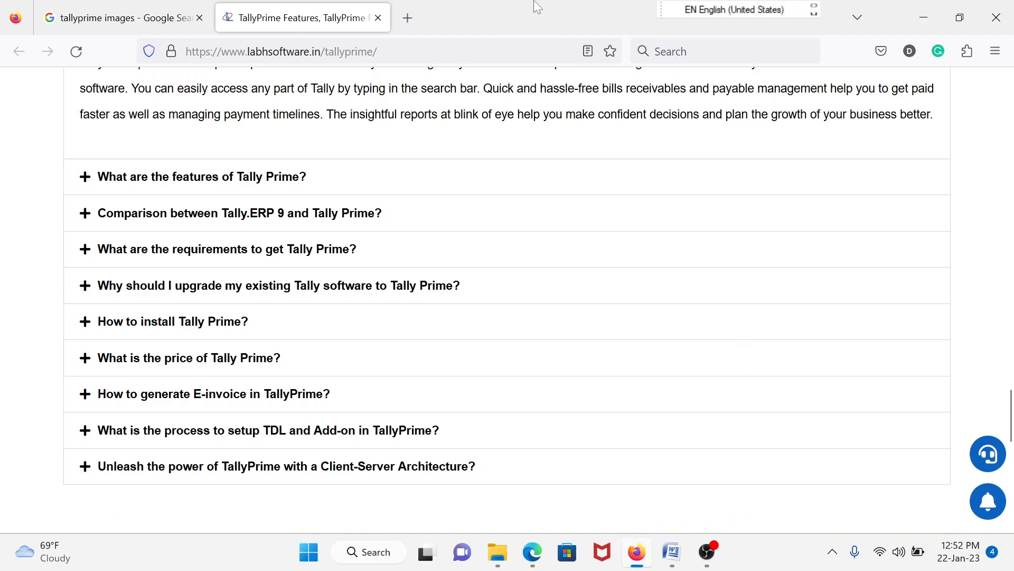
pyautogui.click(1008, 11)
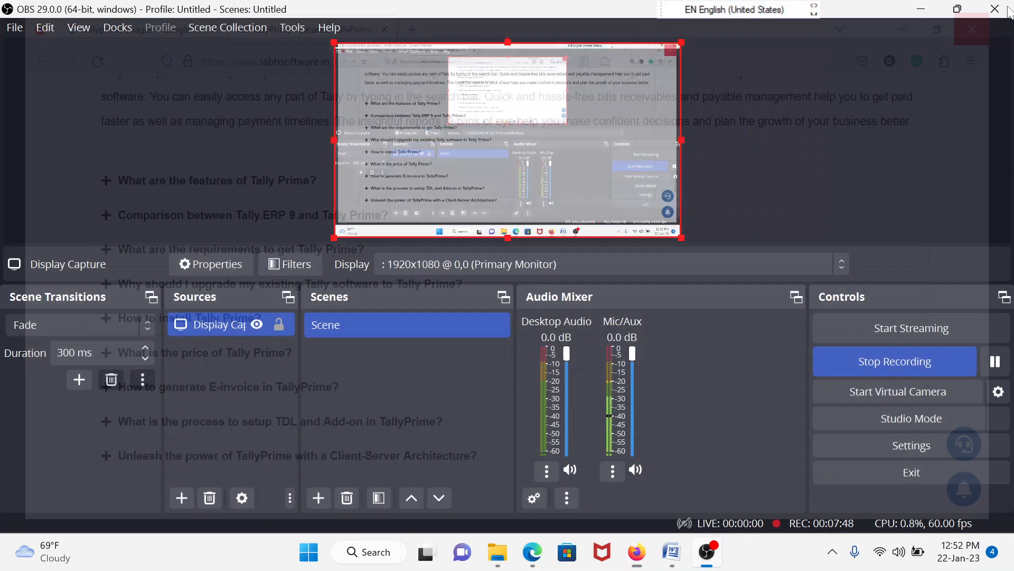
pyautogui.click(922, 9)
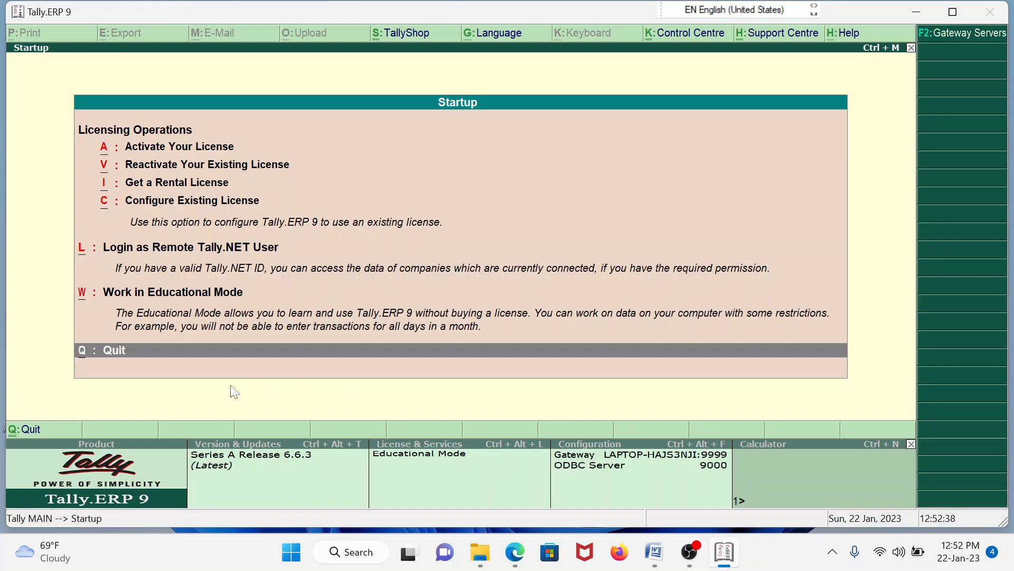
# Quit Tally.ERP 9 and relaunch TallyPrime from its desktop shortcut
pyautogui.click(105, 350)
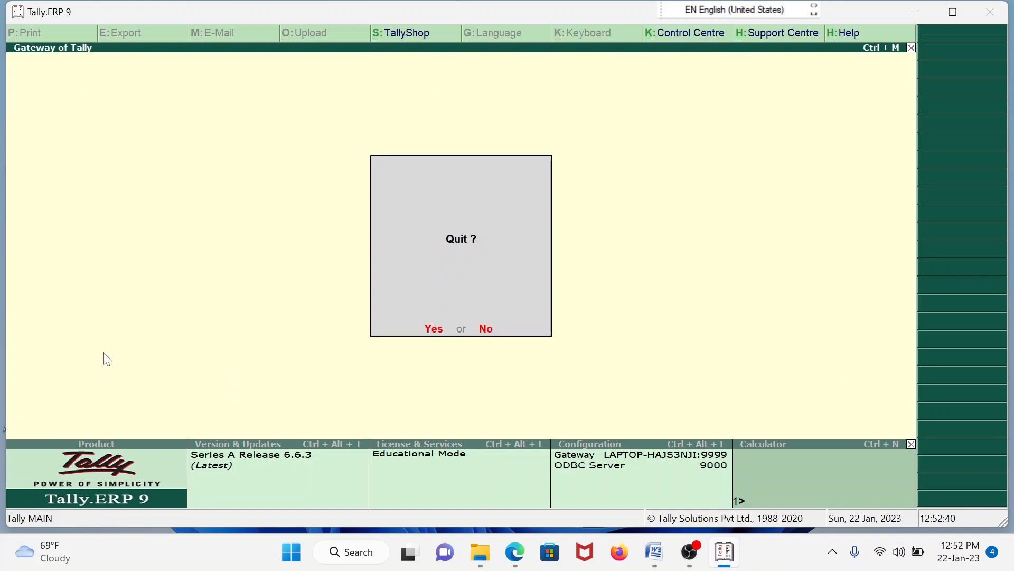
pyautogui.press('Return')
pyautogui.doubleClick(154, 477)
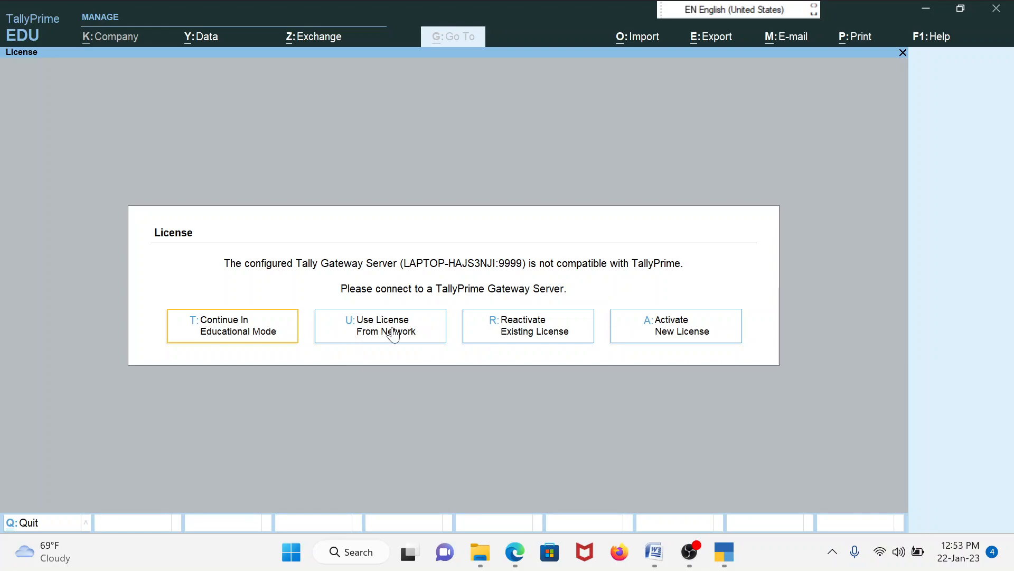
pyautogui.click(678, 333)
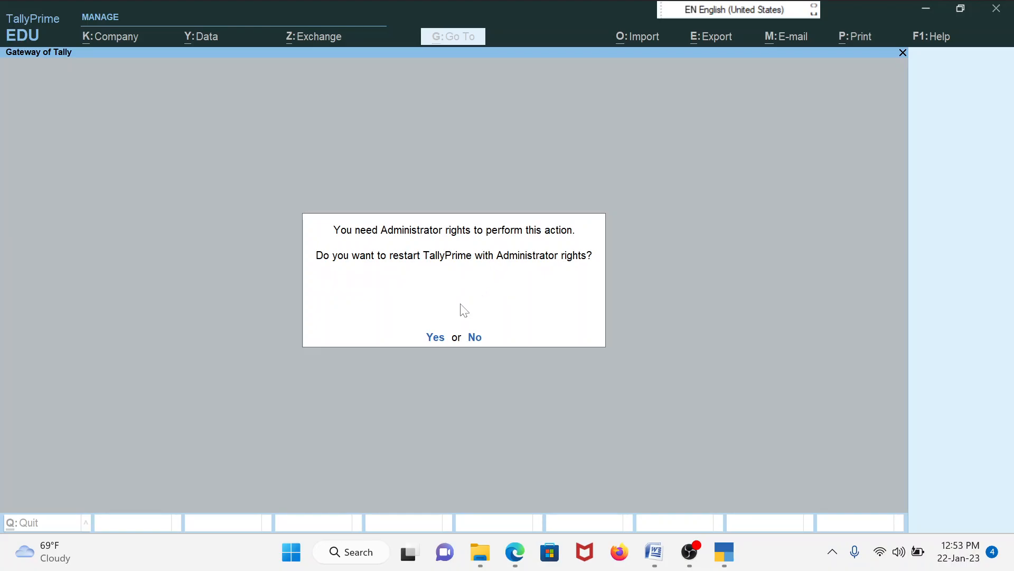
pyautogui.click(437, 341)
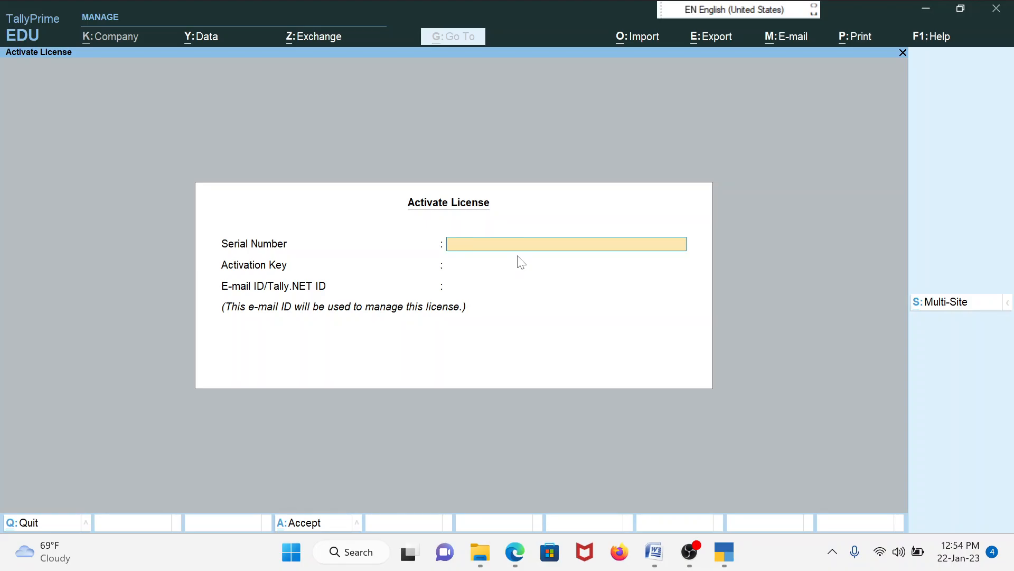
pyautogui.press('Escape')
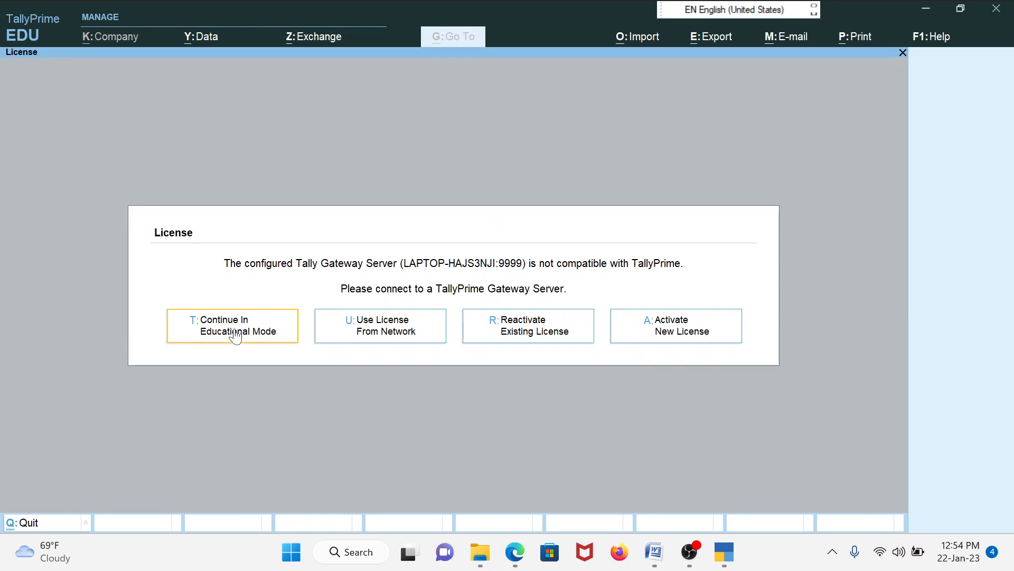
# Continue in Educational Mode and choose Create Company from the List of Companies
pyautogui.click(236, 332)
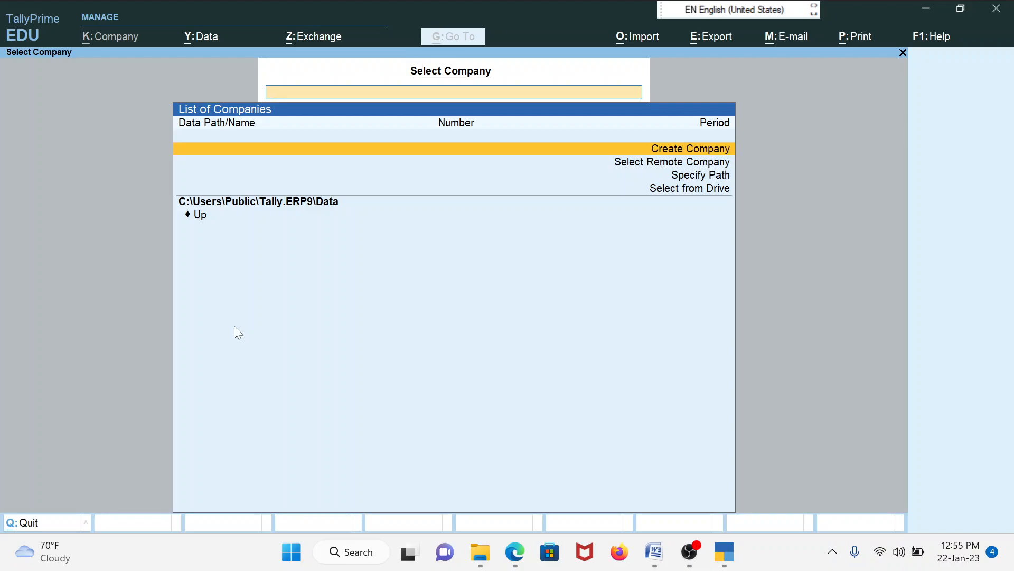
pyautogui.press('Return')
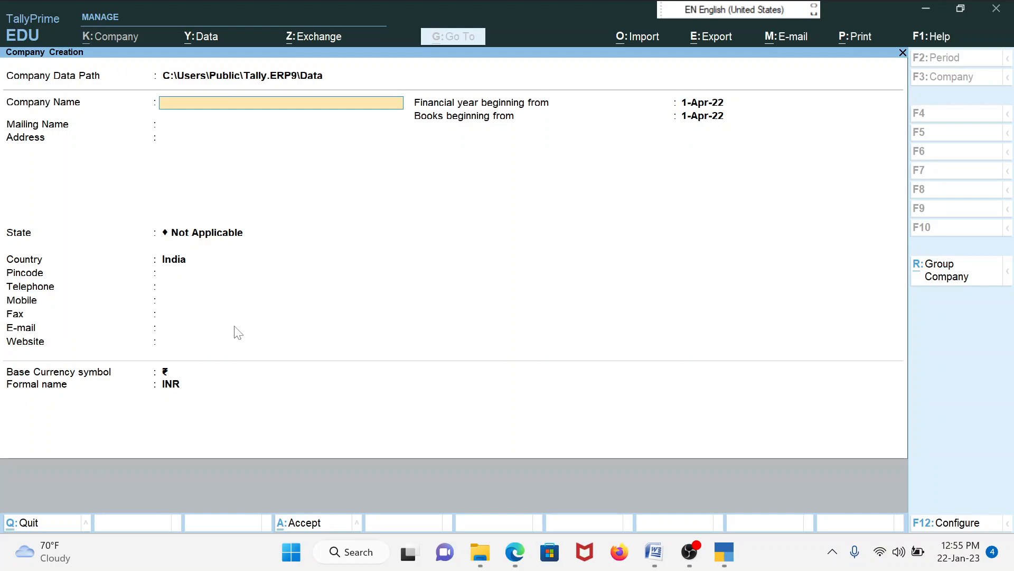
# Name the company Djas CORPORATION and keep the same mailing name
pyautogui.write('Djas')
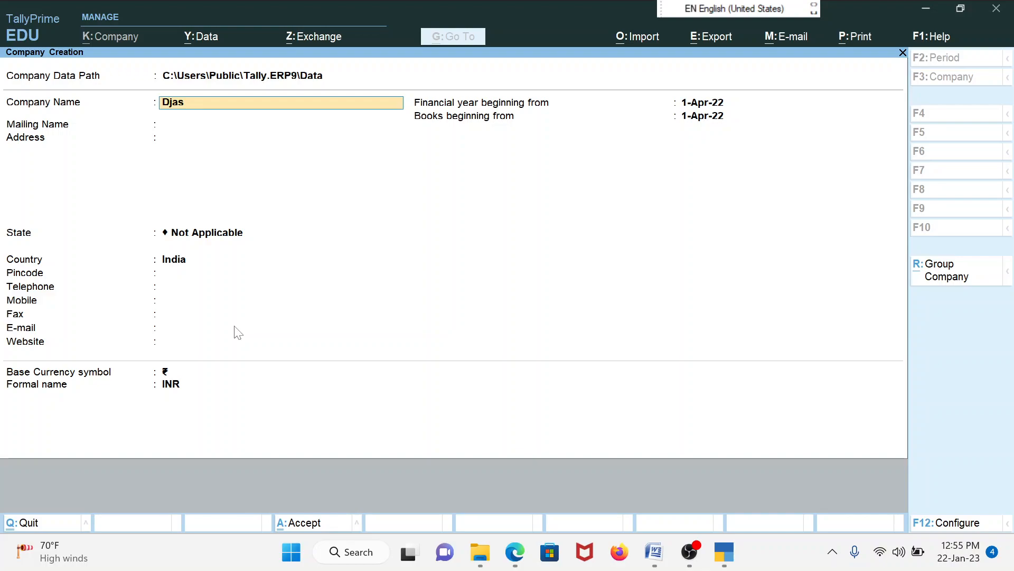
pyautogui.write('CORPORATION')
pyautogui.press('Return')
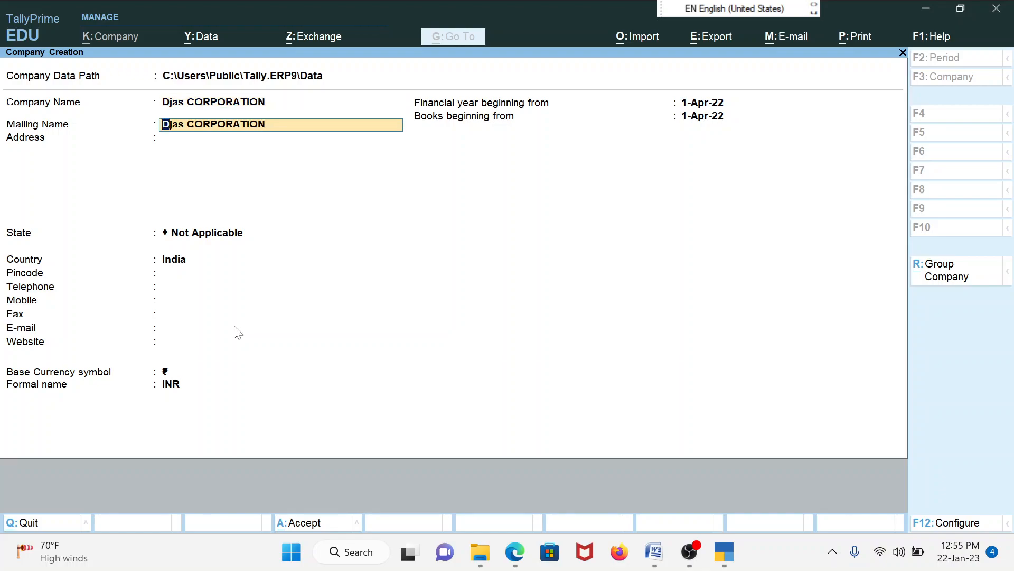
pyautogui.press('Return')
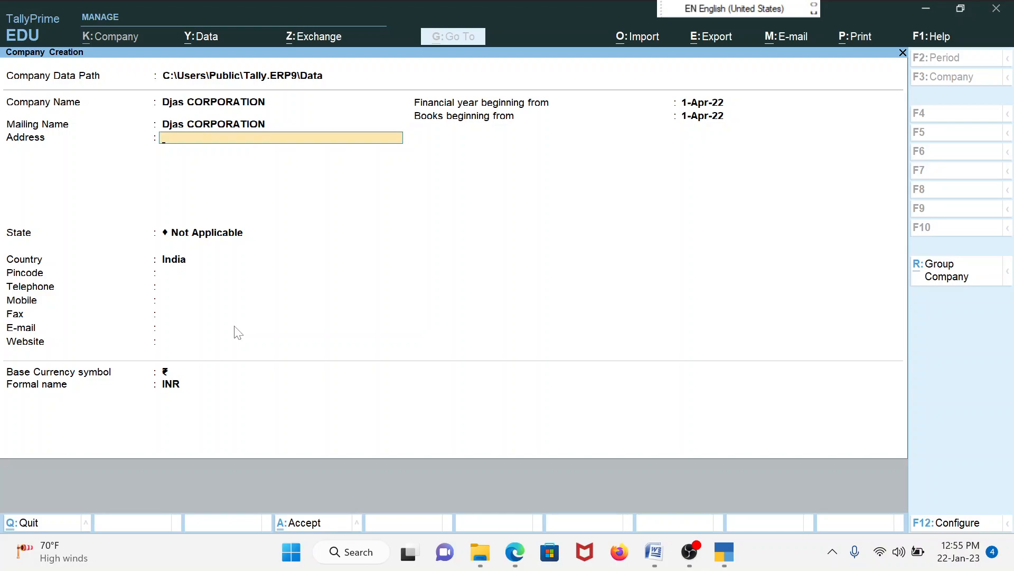
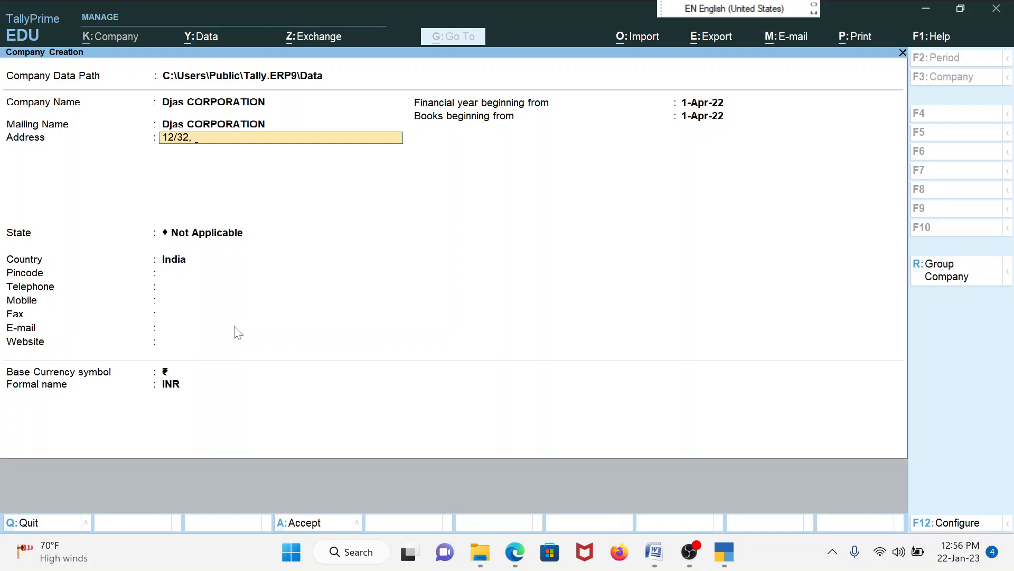
# Enter the first line of the company's address, correcting a typo, and begin the second line
pyautogui.press('Return')
pyautogui.write('NE')
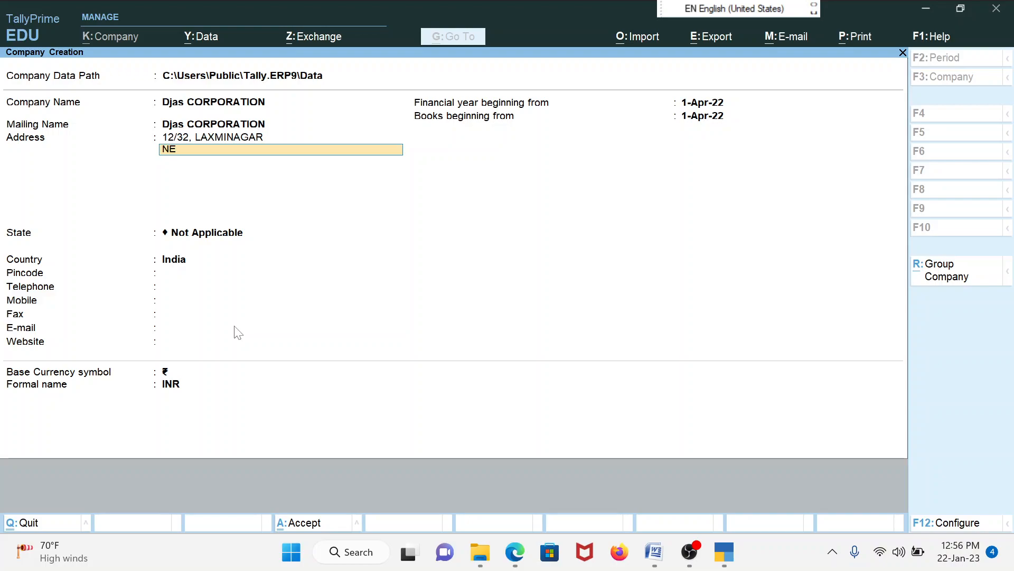
pyautogui.write('W DELHI')
# Finish the address, set the state to Delhi and enter the pincode
pyautogui.press('Return')
pyautogui.press('Return')
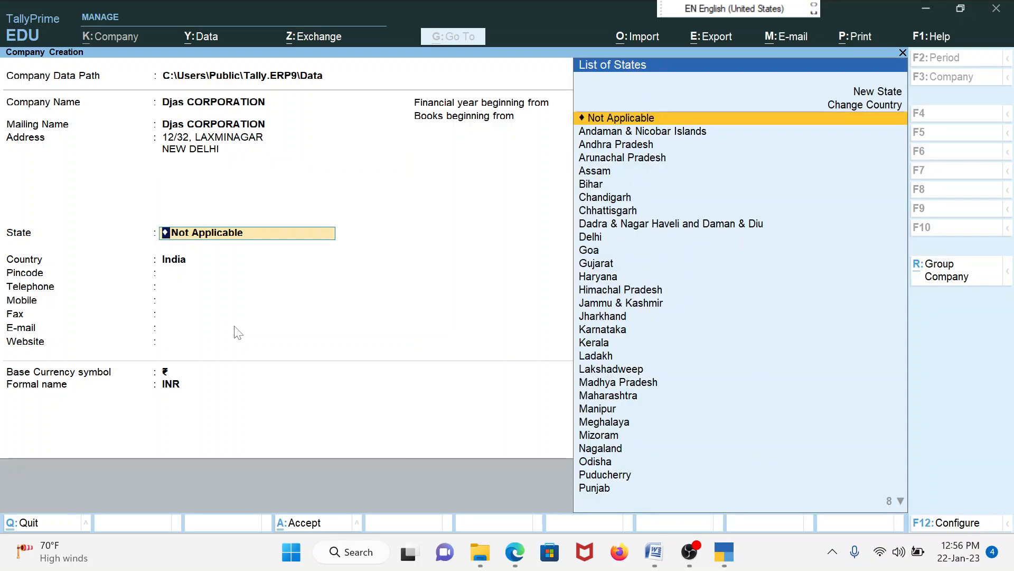
pyautogui.write('DE')
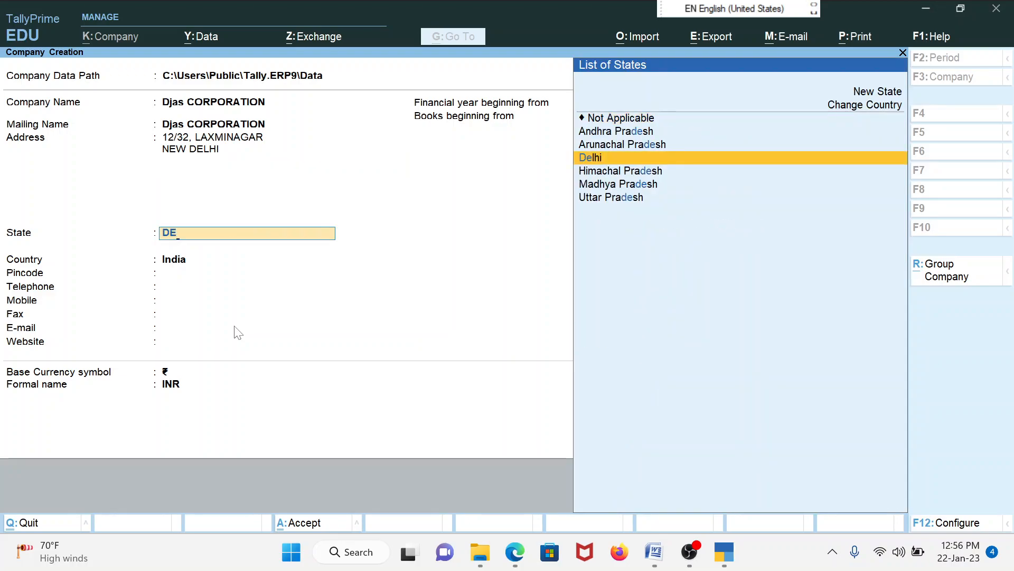
pyautogui.press('Return')
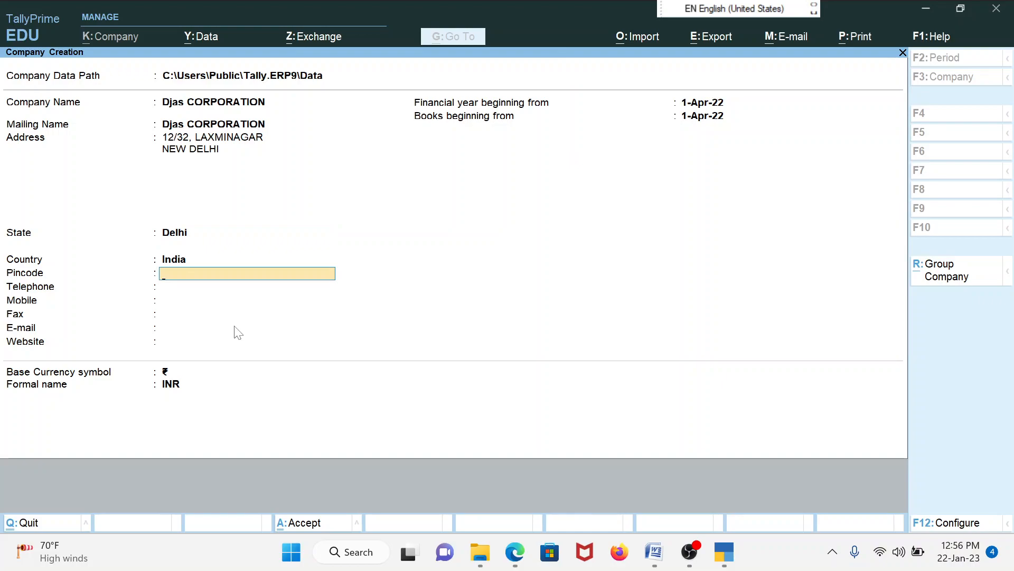
pyautogui.write('1000037')
pyautogui.press('Return')
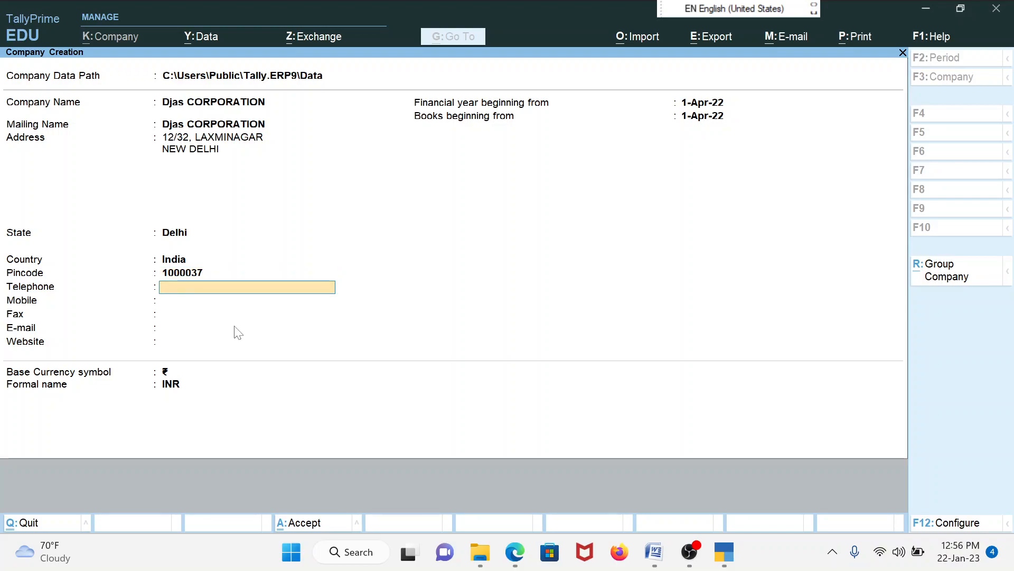
# Enter the company's mobile number and e-mail address, leaving telephone, fax and website blank
pyautogui.press('Return')
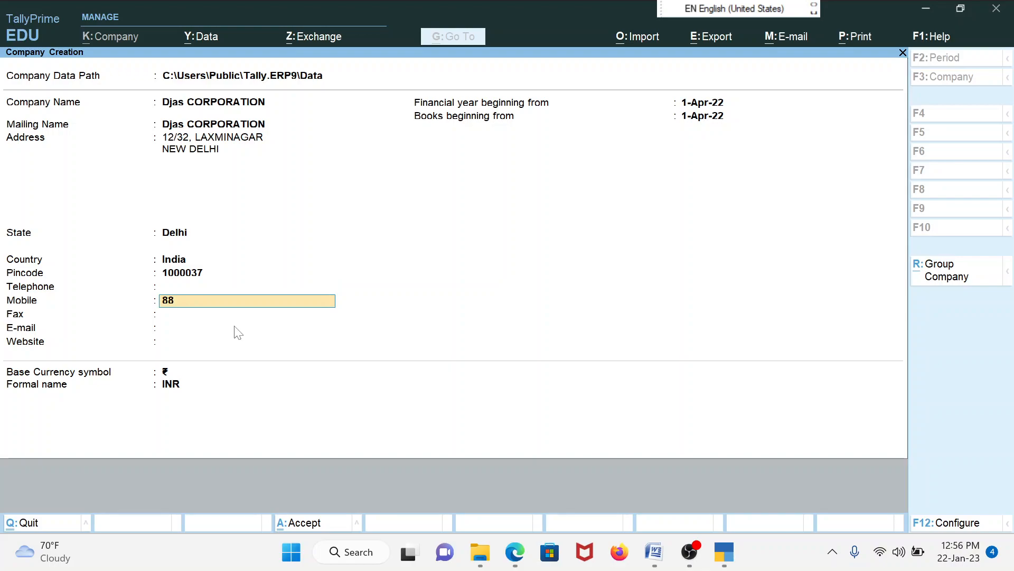
pyautogui.press('Return')
pyautogui.press('Return')
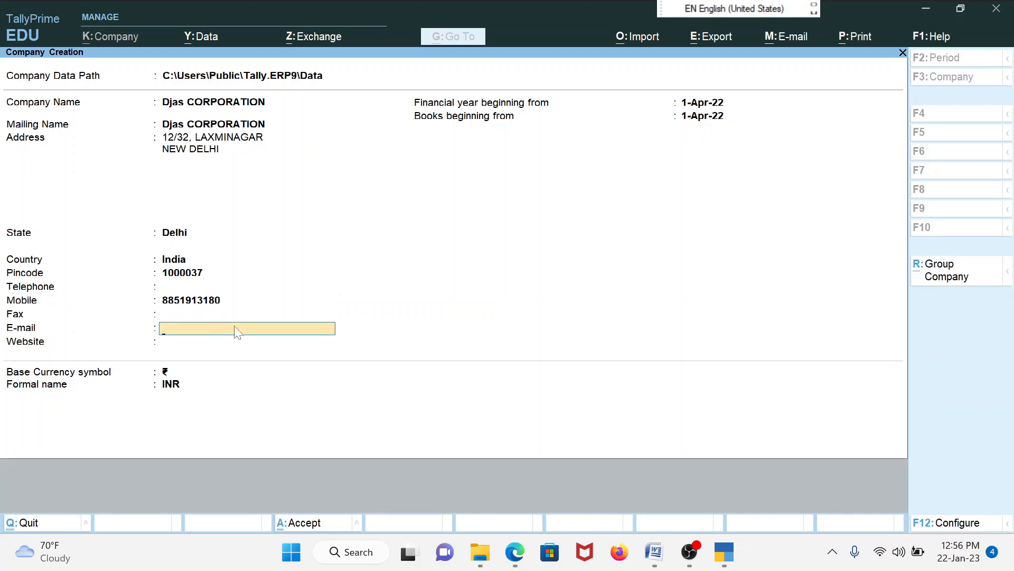
pyautogui.press('Return')
pyautogui.press('Return')
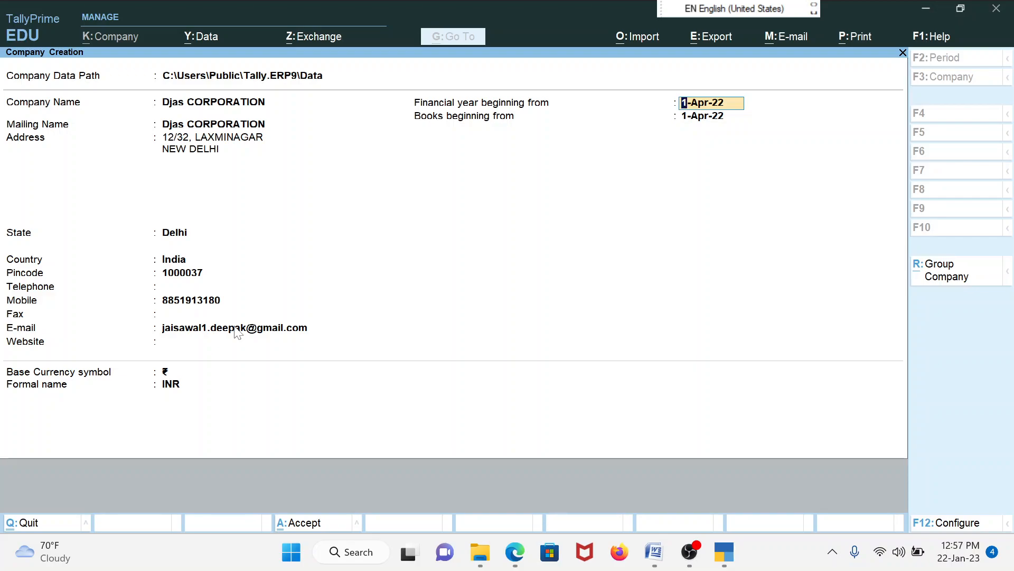
# Keep financial year and books beginning at 1-Apr-22 and submit the company details
pyautogui.press('Return')
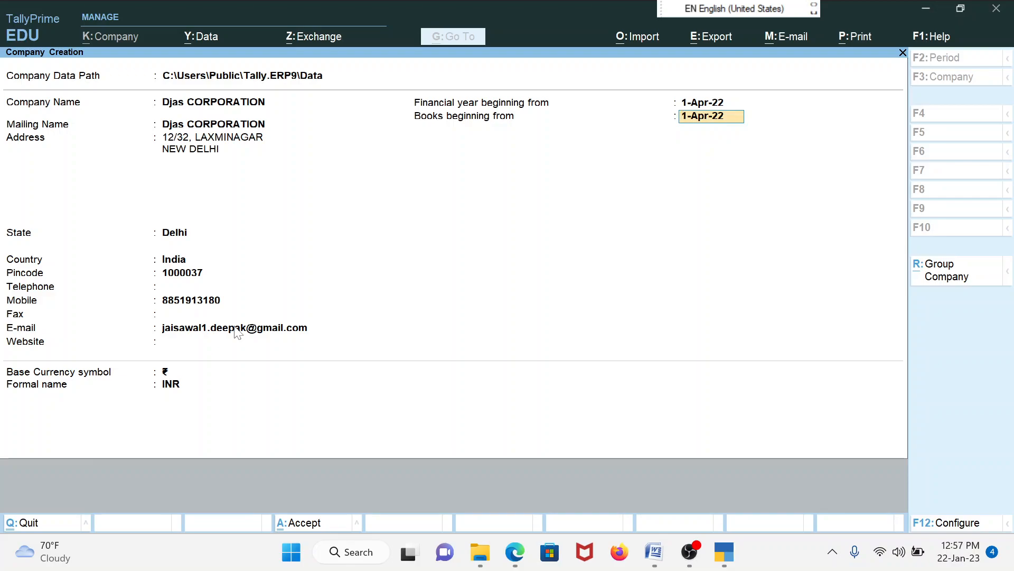
pyautogui.press('Return')
pyautogui.press('Return')
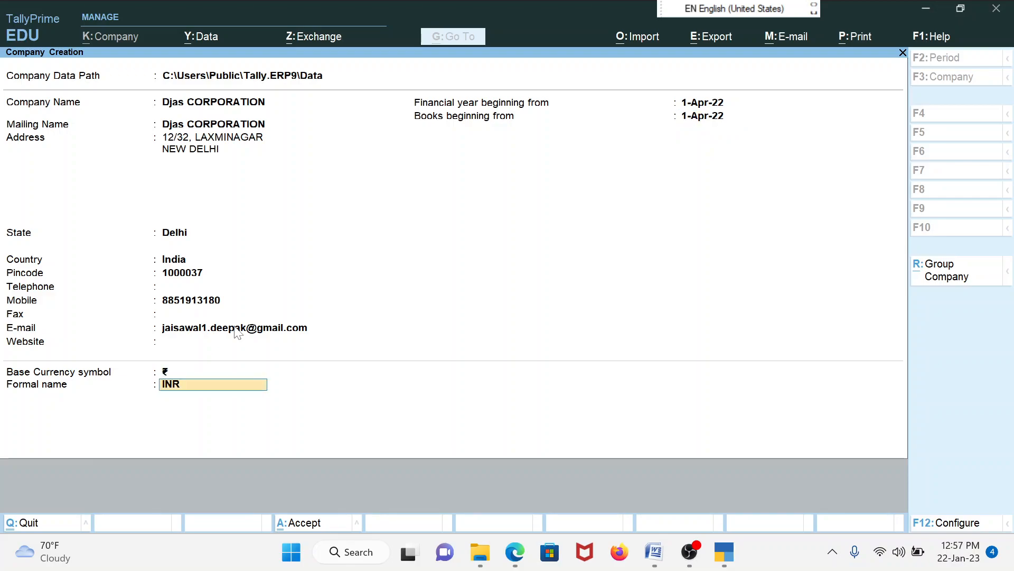
pyautogui.press('Return')
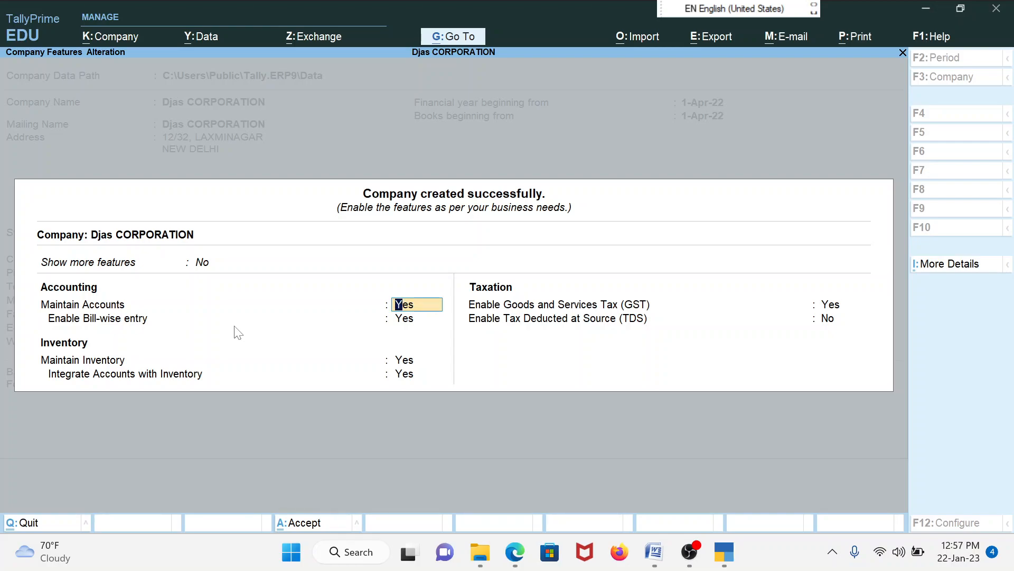
# Keep accounts and inventory on, set bill-wise entry to Yes, and enable GST
pyautogui.press('Return')
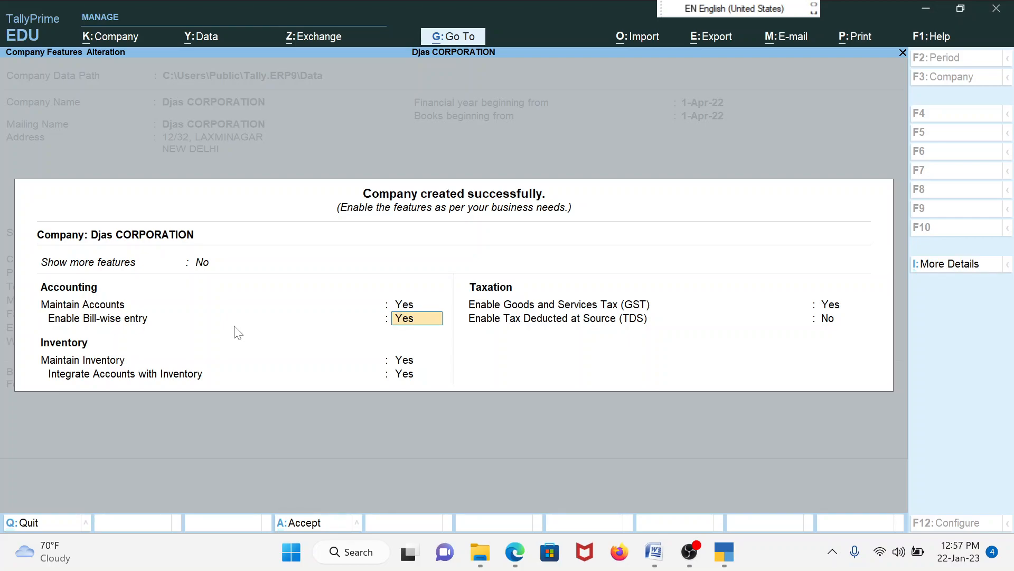
pyautogui.write('ny')
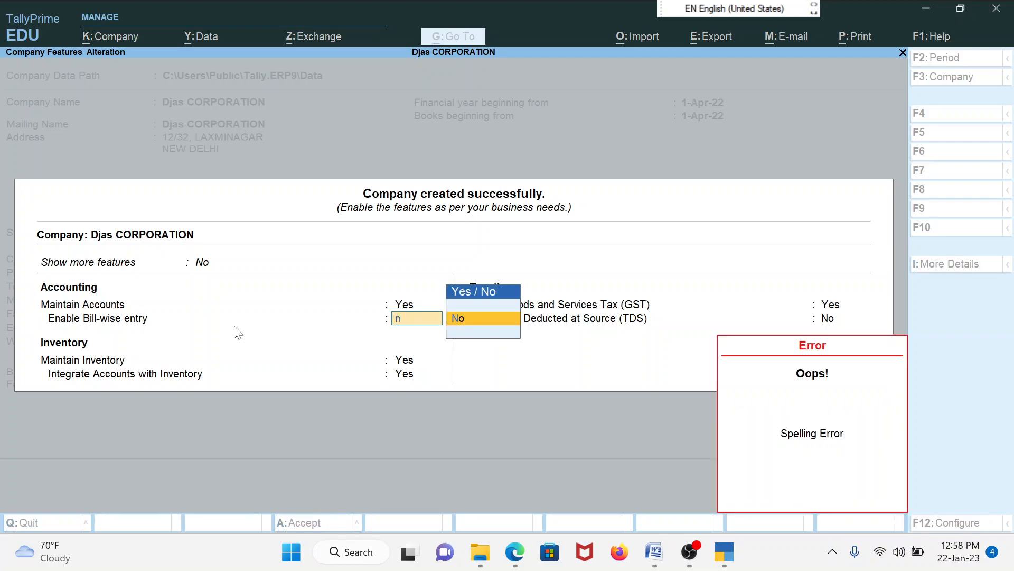
pyautogui.press('BackSpace')
pyautogui.press('Down')
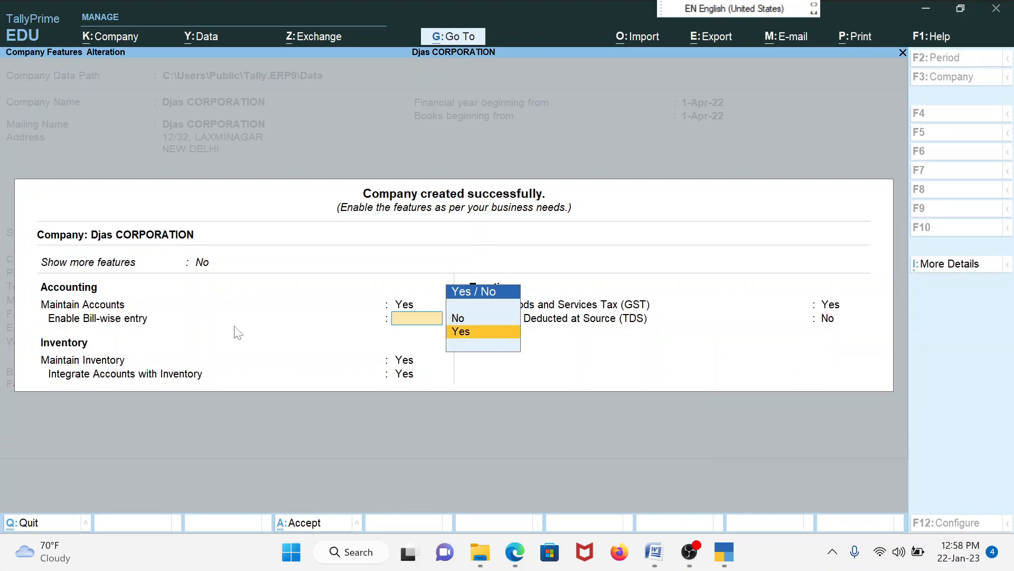
pyautogui.press('Return')
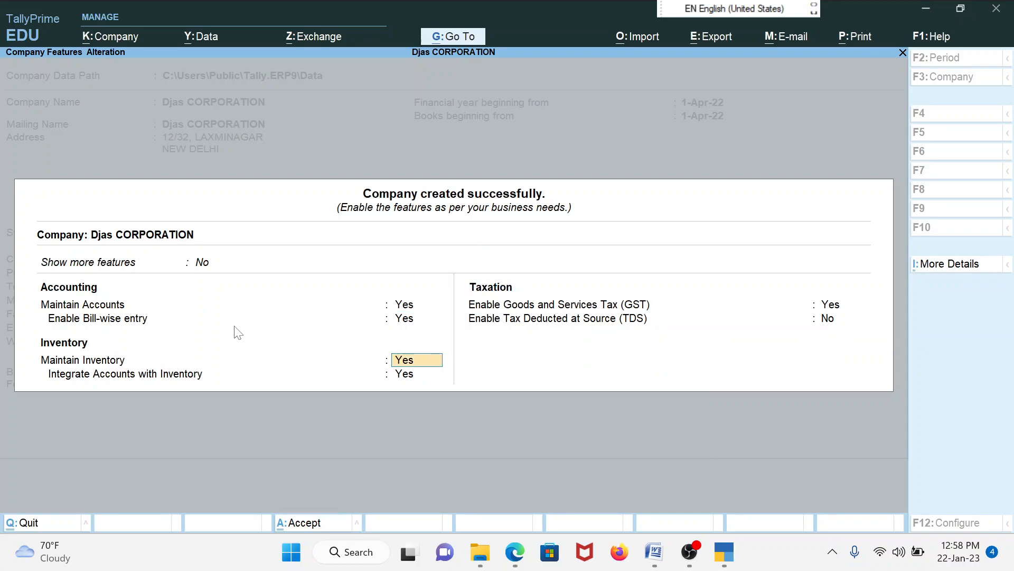
pyautogui.press('Return')
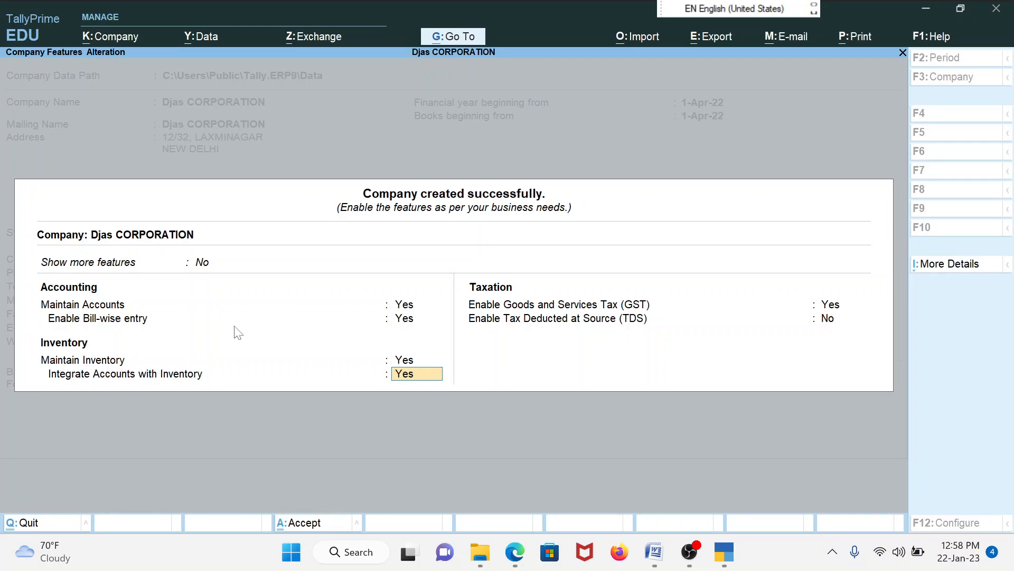
pyautogui.press('Return')
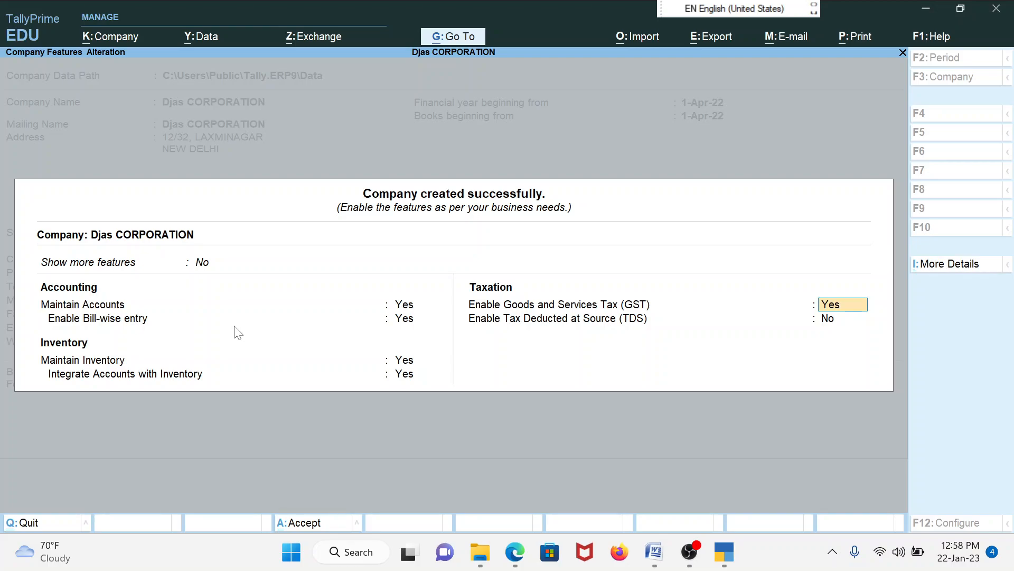
pyautogui.press('Return')
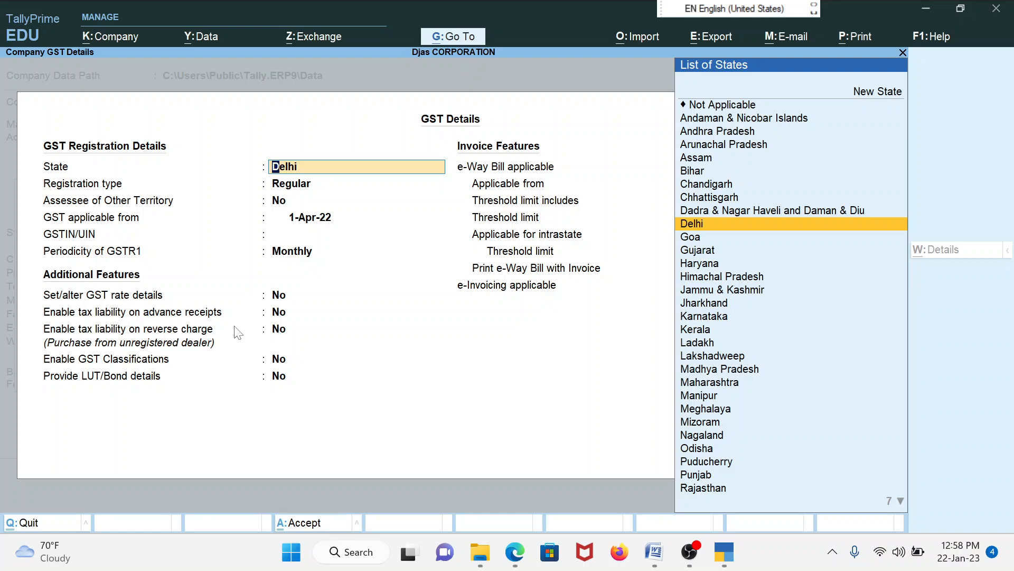
# Keep Delhi, Regular registration and 1-Apr-22 applicability, then enter the company's GSTIN
pyautogui.press('Return')
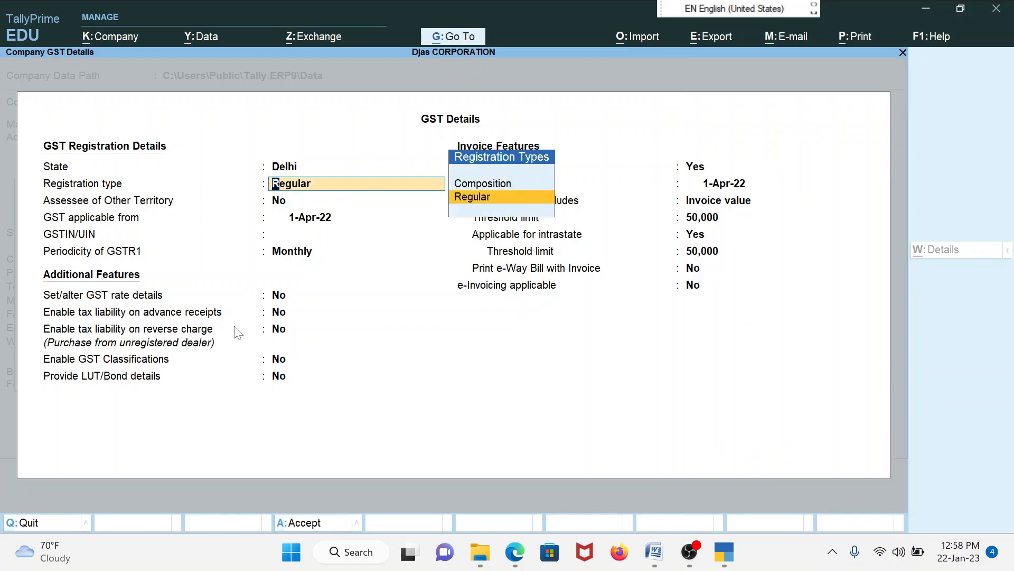
pyautogui.press('Return')
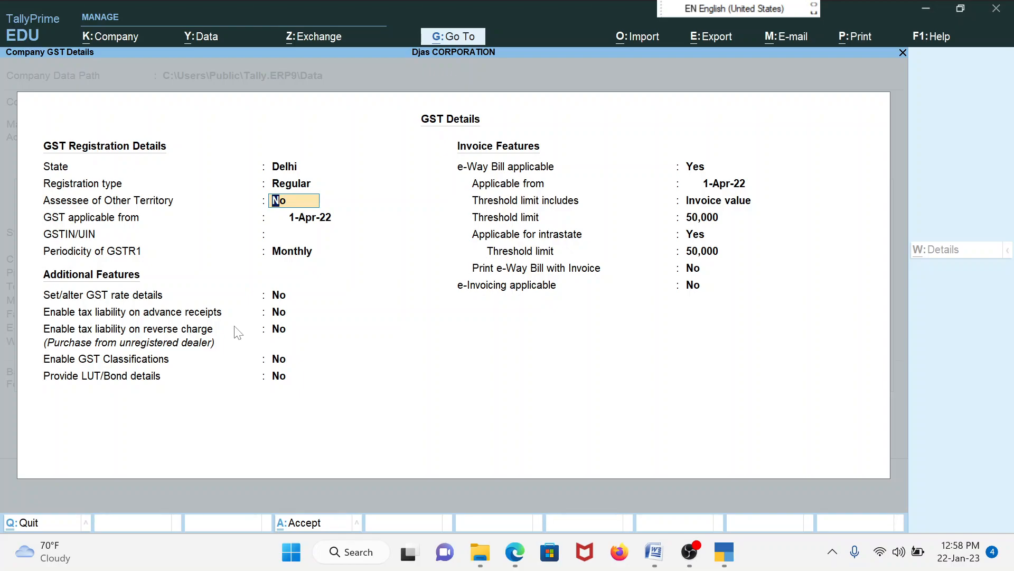
pyautogui.press('Return')
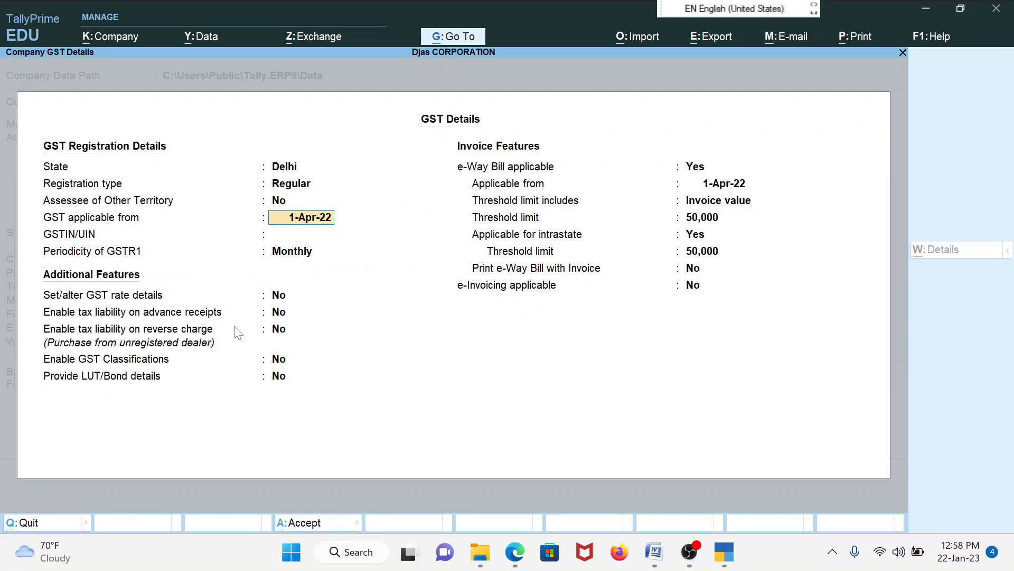
pyautogui.press('Return')
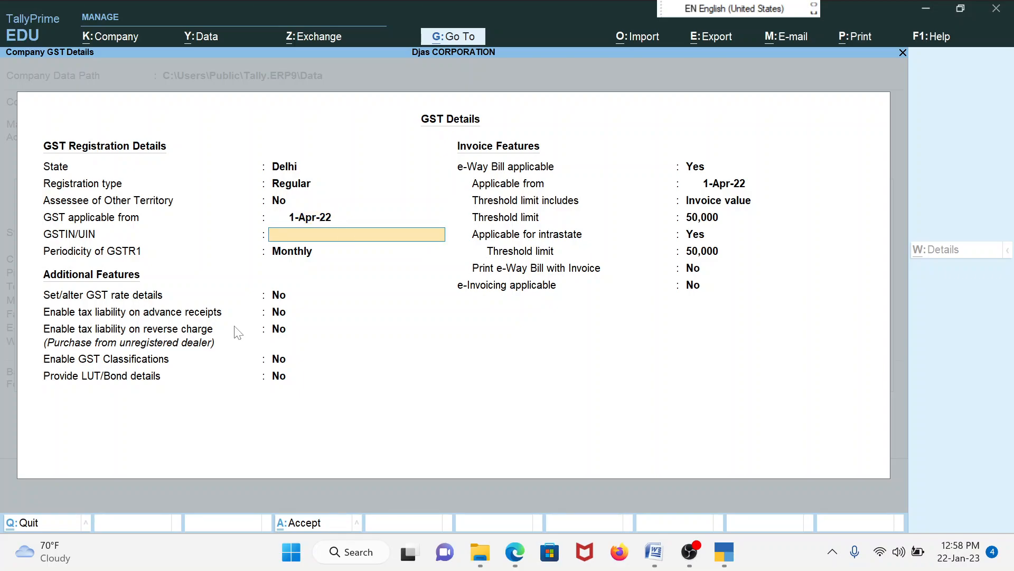
pyautogui.press('Return')
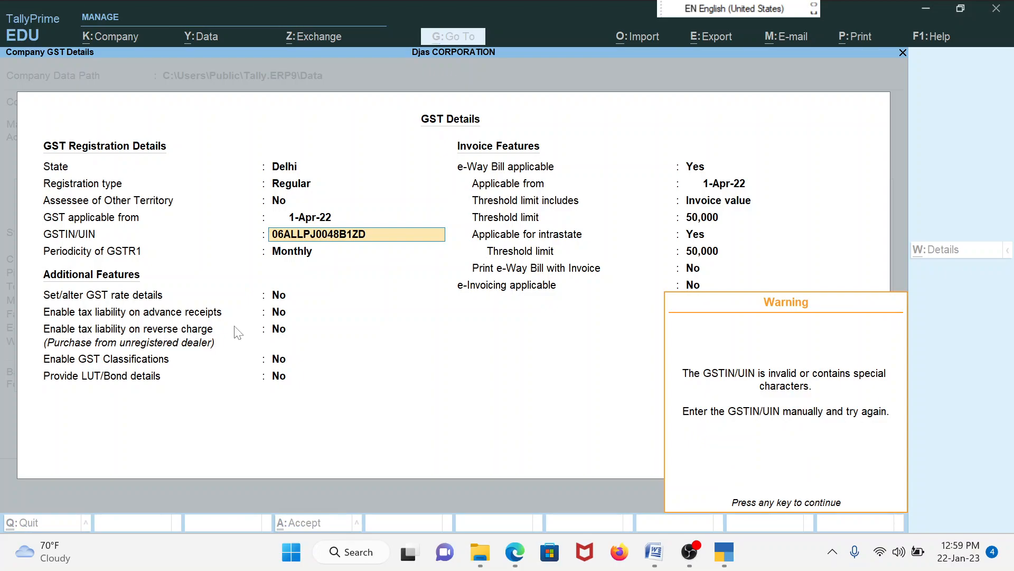
# Dismiss the GSTIN warning, keep GSTR1 Monthly, and leave rate, advance, reverse-charge and classification features off
pyautogui.press('Return')
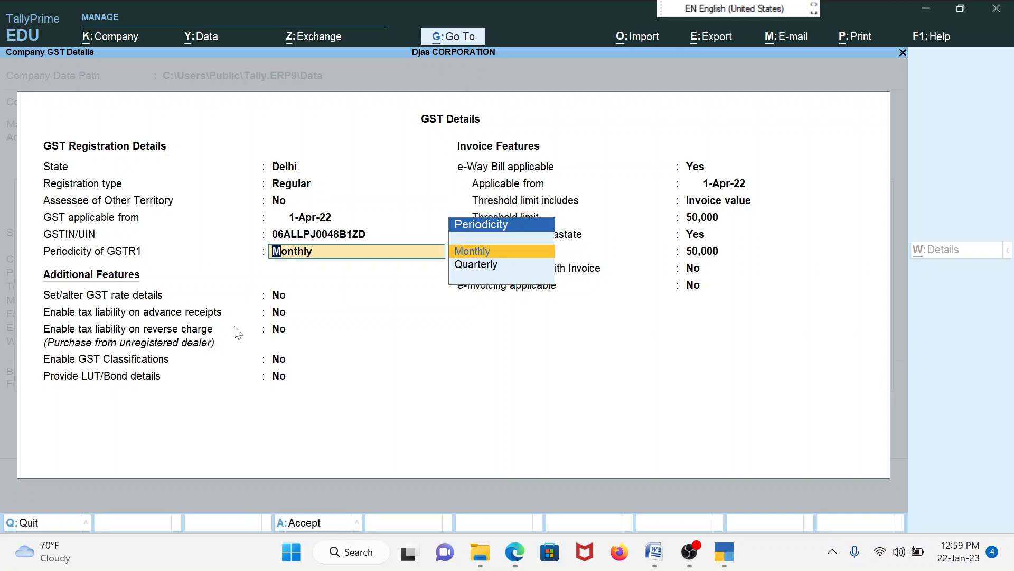
pyautogui.press('Return')
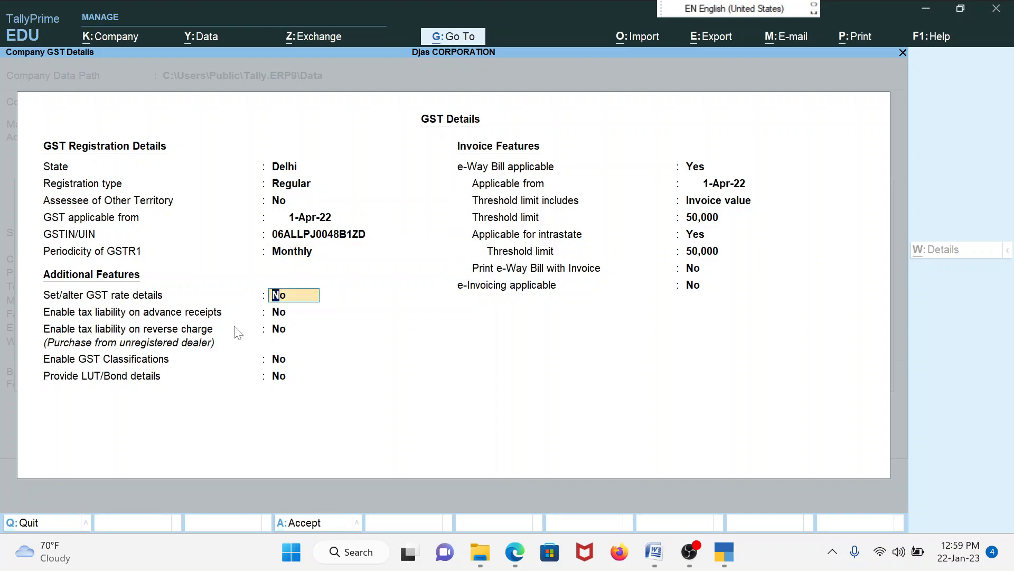
pyautogui.press('Return')
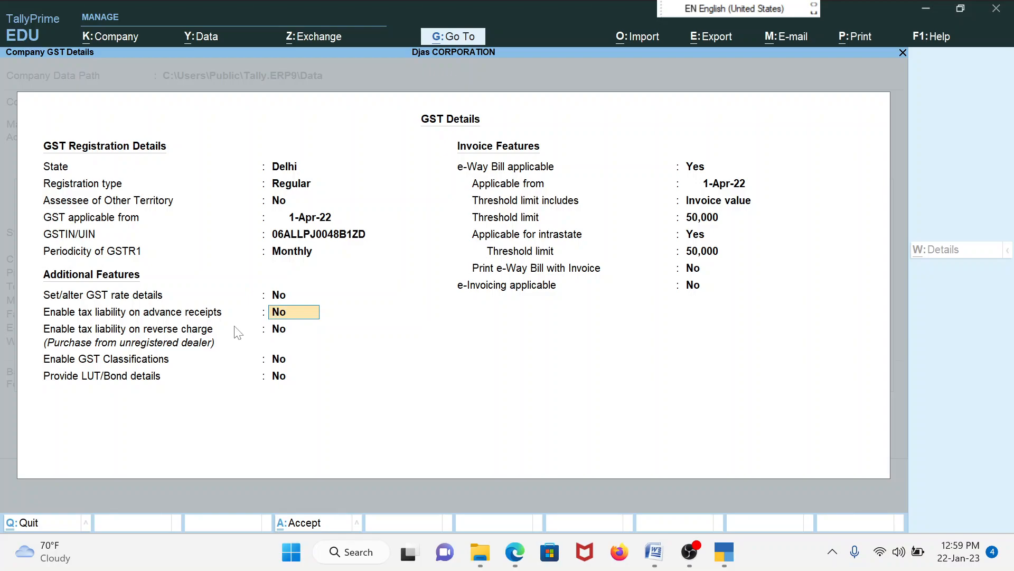
pyautogui.press('Return')
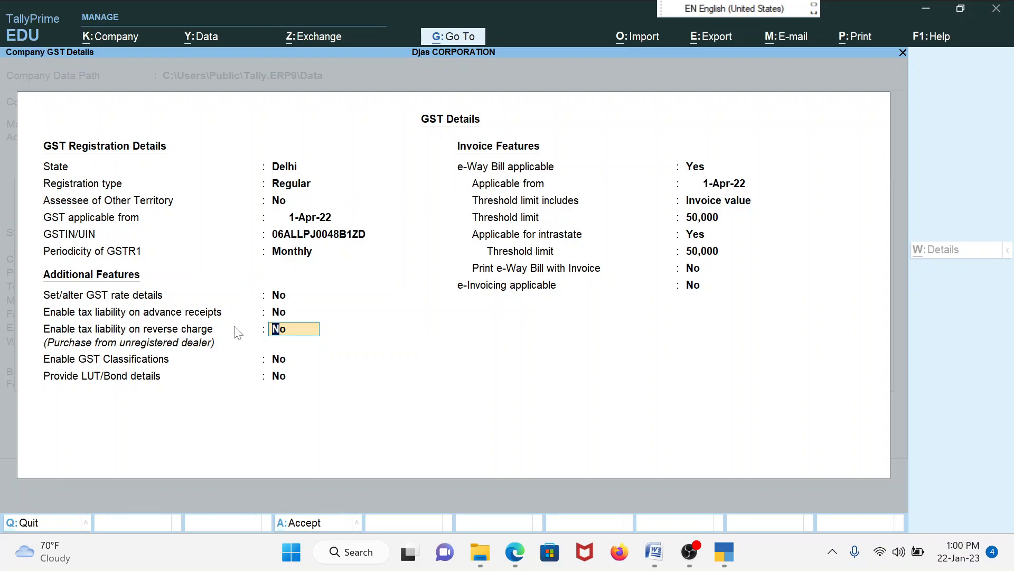
pyautogui.press('Return')
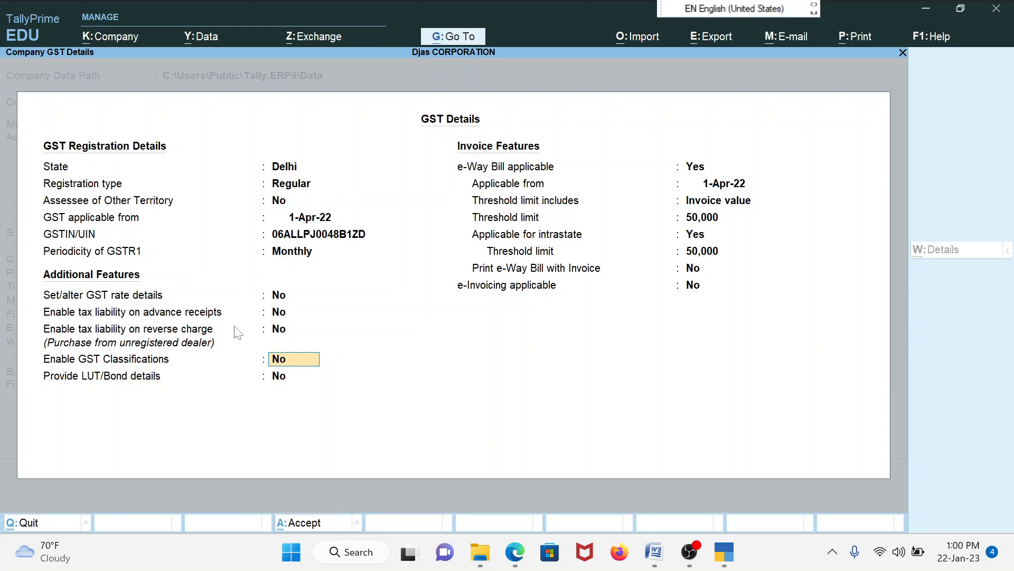
pyautogui.press('Return')
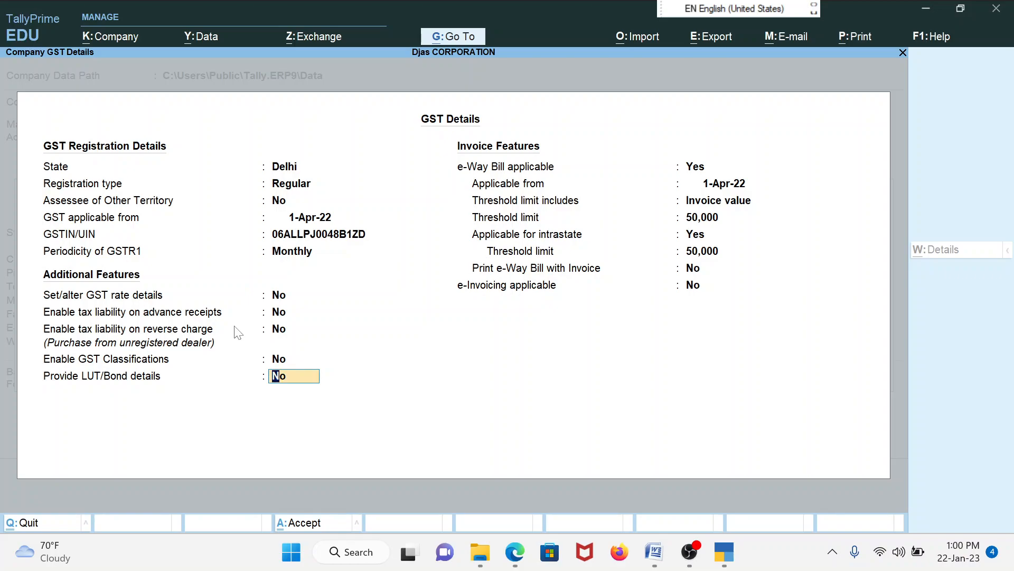
# Keep e-Way Bill applicable with default thresholds, print it with invoices, and submit GST details
pyautogui.press('Return')
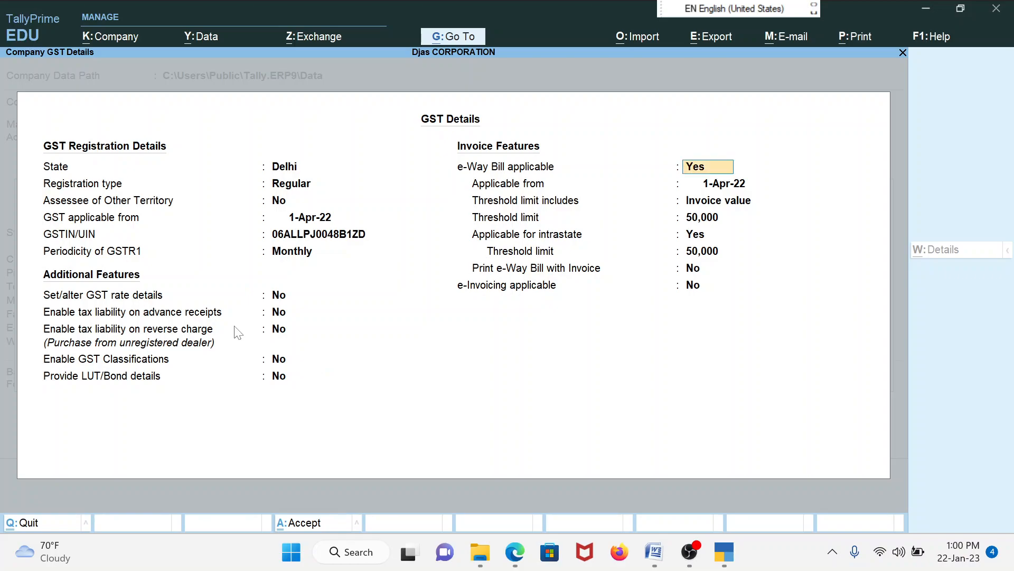
pyautogui.press('Return')
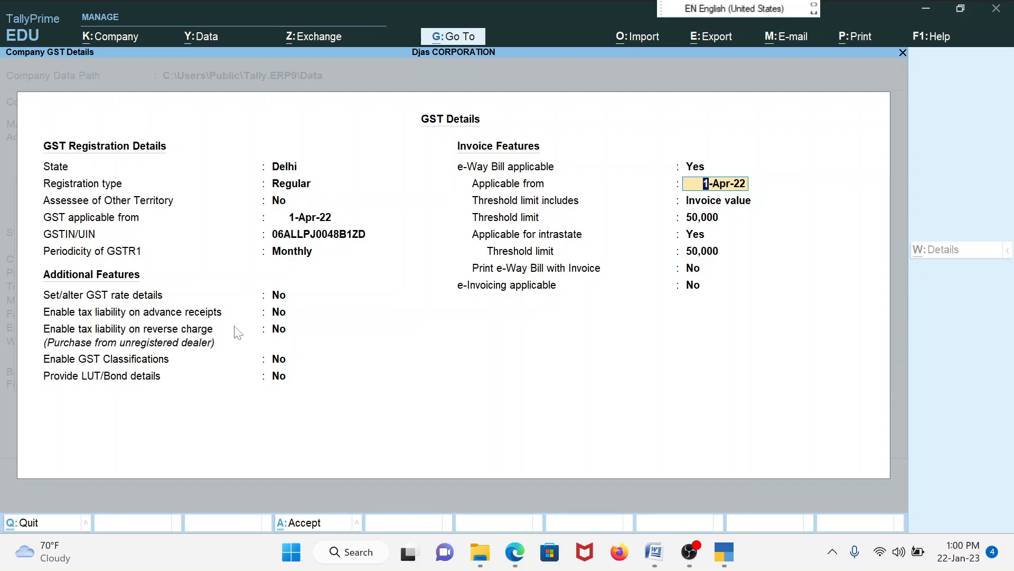
pyautogui.press('Return')
pyautogui.press('Return')
pyautogui.press('Return')
pyautogui.press('Return')
pyautogui.press('Return')
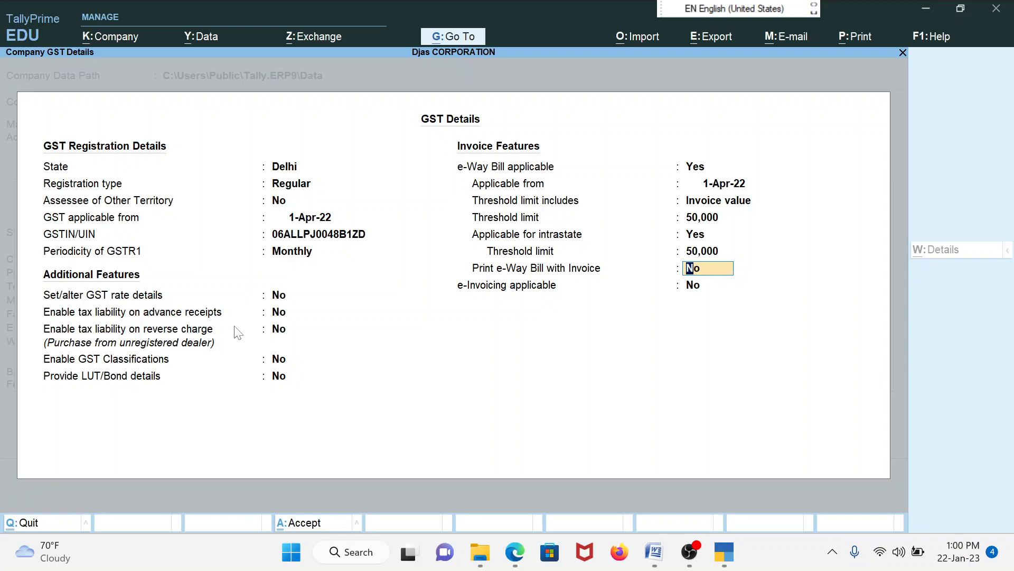
pyautogui.write('y')
pyautogui.press('Return')
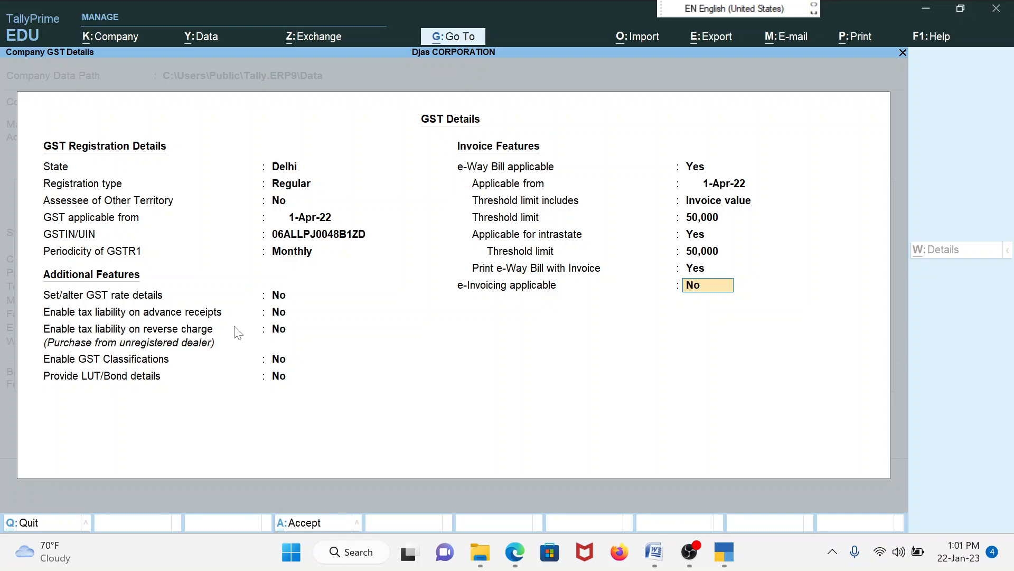
pyautogui.press('Return')
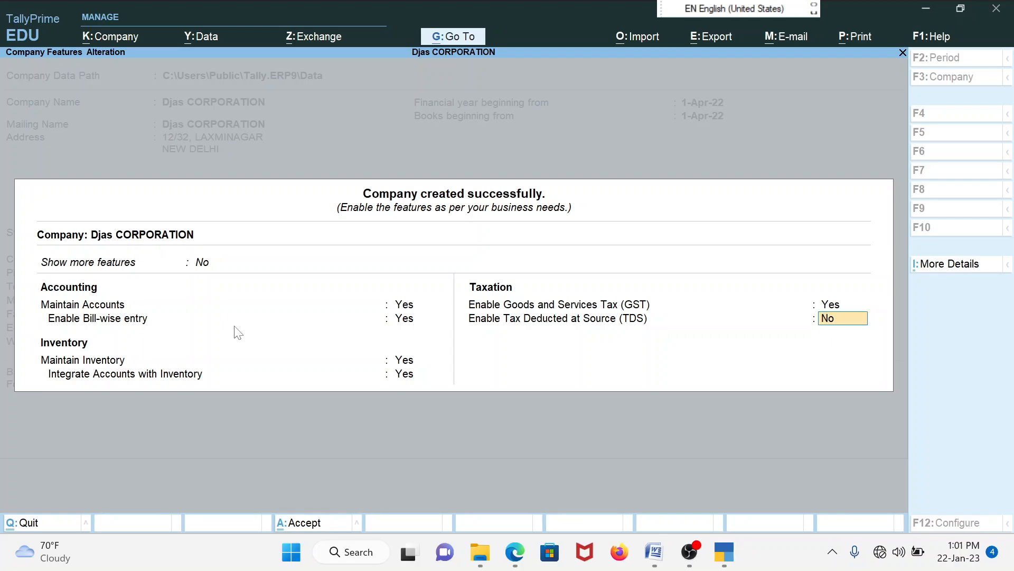
# Leave TDS as No and accept Company Features to reach the Gateway of Tally
pyautogui.press('Return')
pyautogui.press('Return')
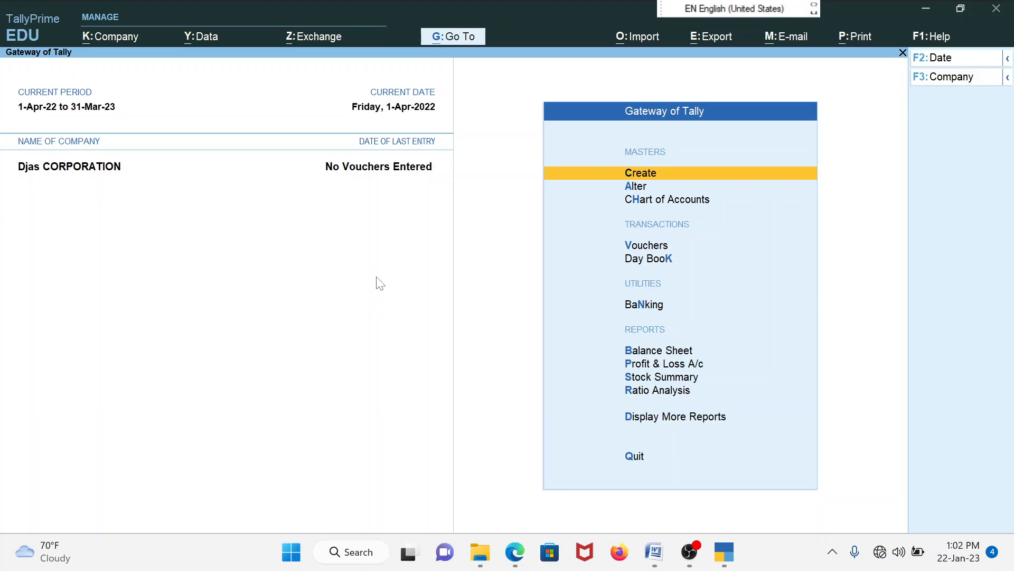
pyautogui.click(690, 552)
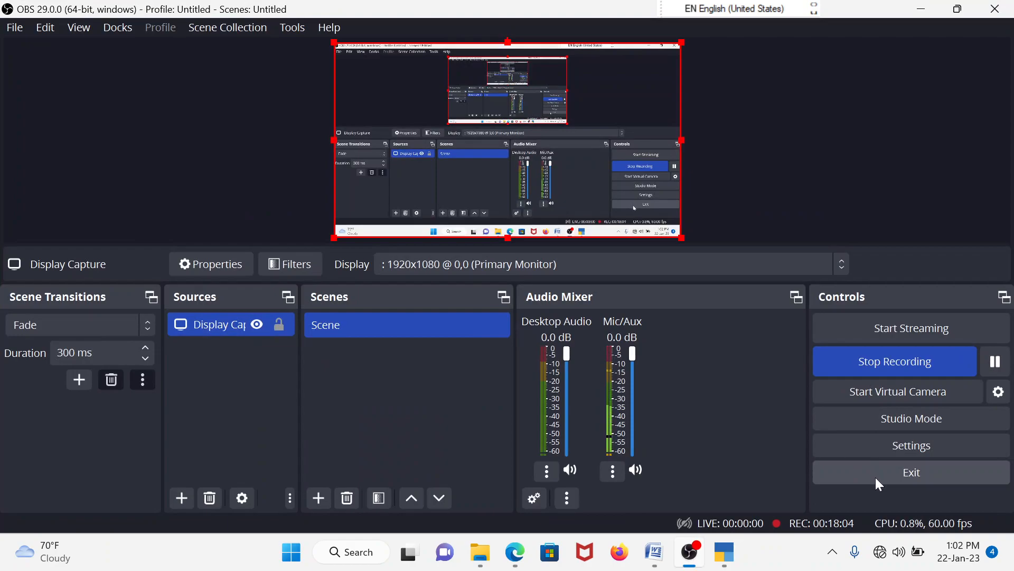